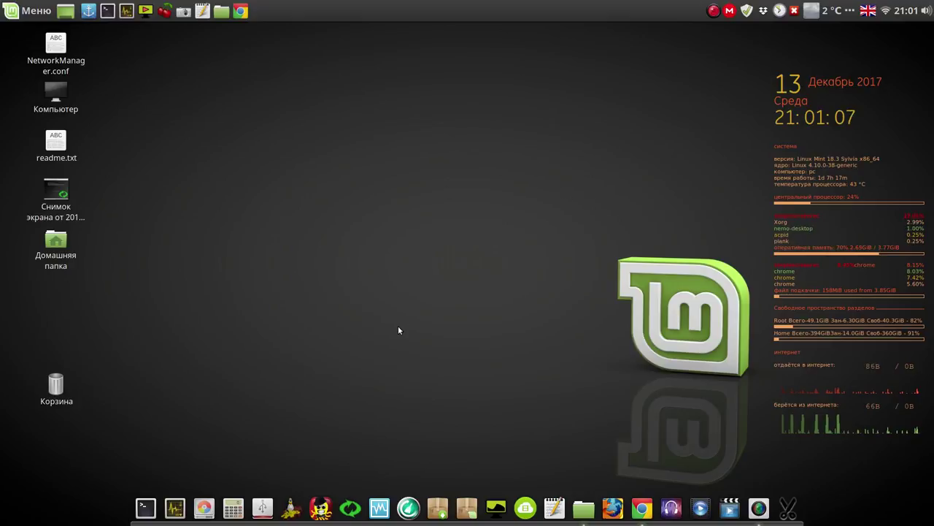
Open the USB flash drive formatter, choose the TDKMedia Trans-It Drive (/dev/sdd), and set its volume label to 777
left_click(263, 509)
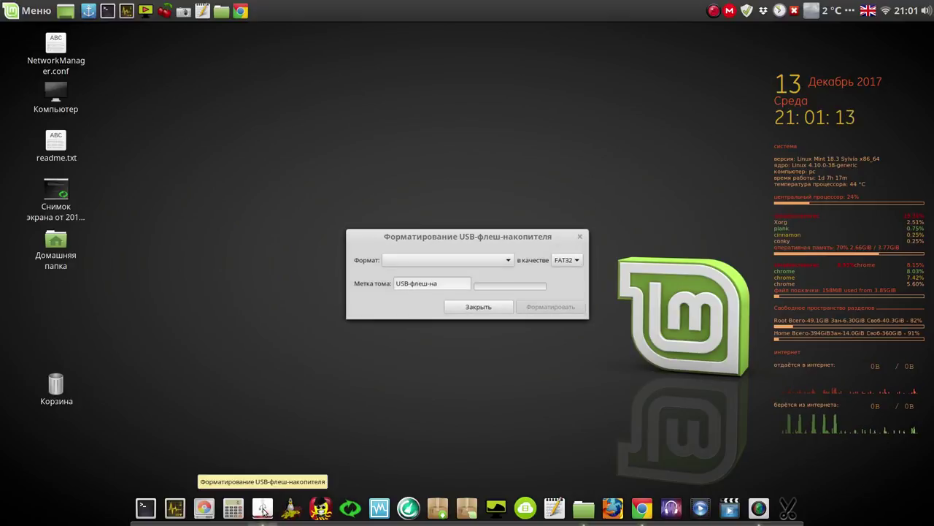
left_click(457, 262)
left_click(457, 260)
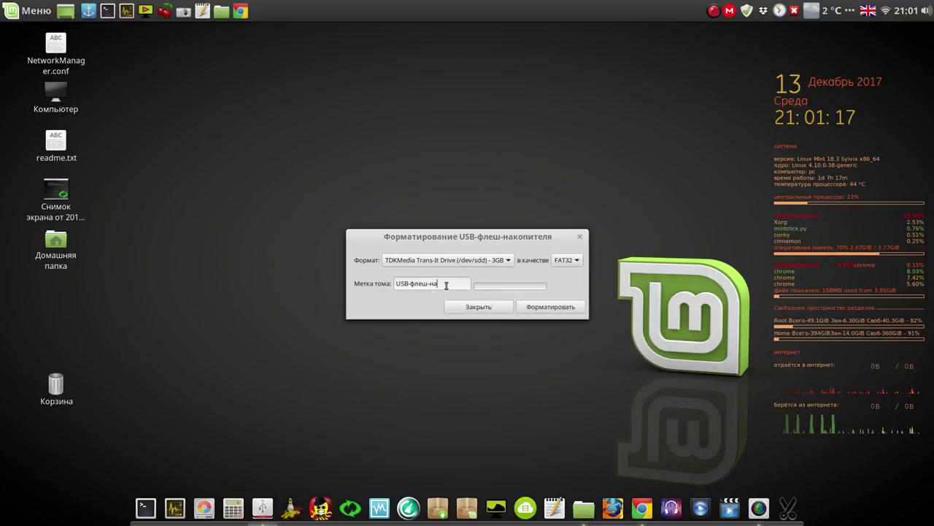
left_click_drag(446, 285, 396, 285)
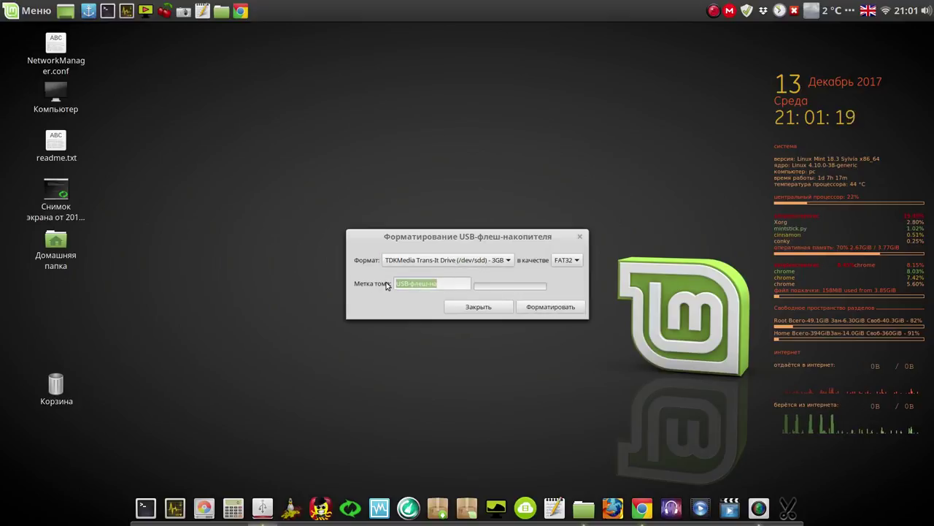
type("777")
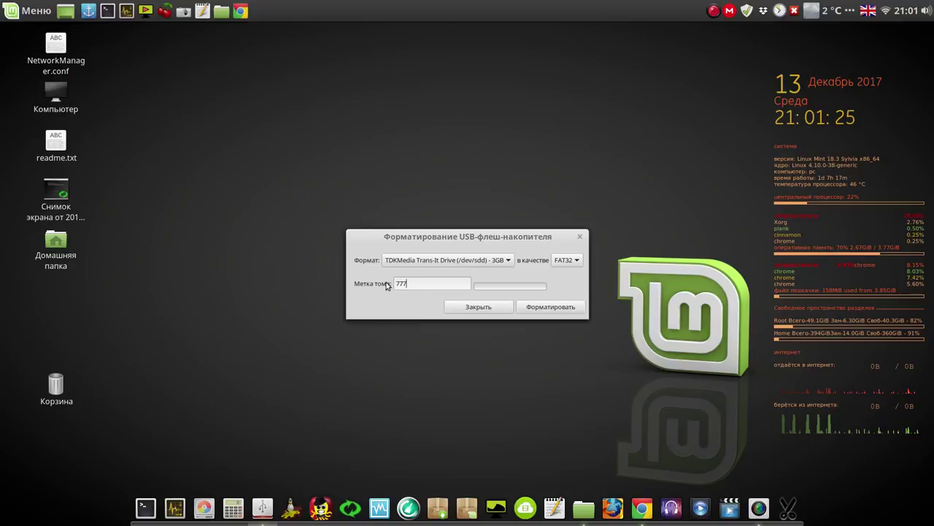
Format the USB drive, authenticating with the account password, and close the formatter when it is done
left_click(539, 308)
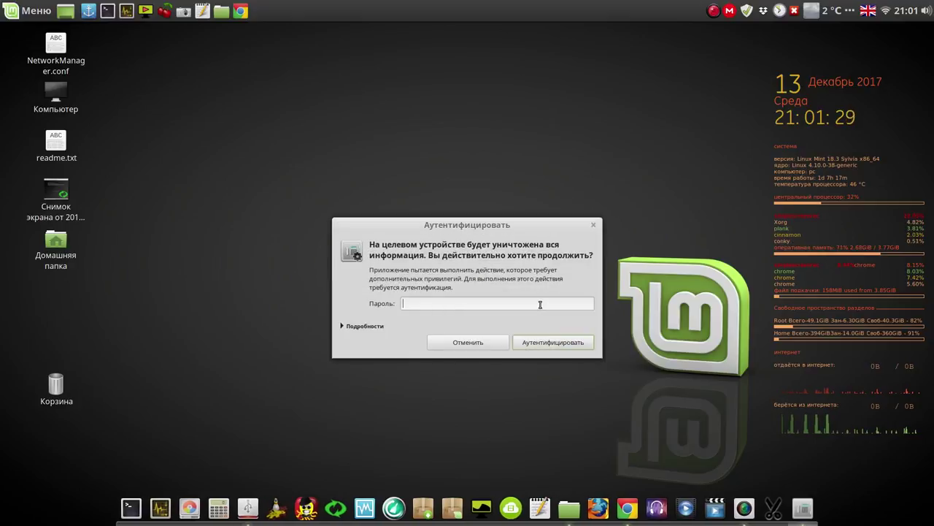
type("•")
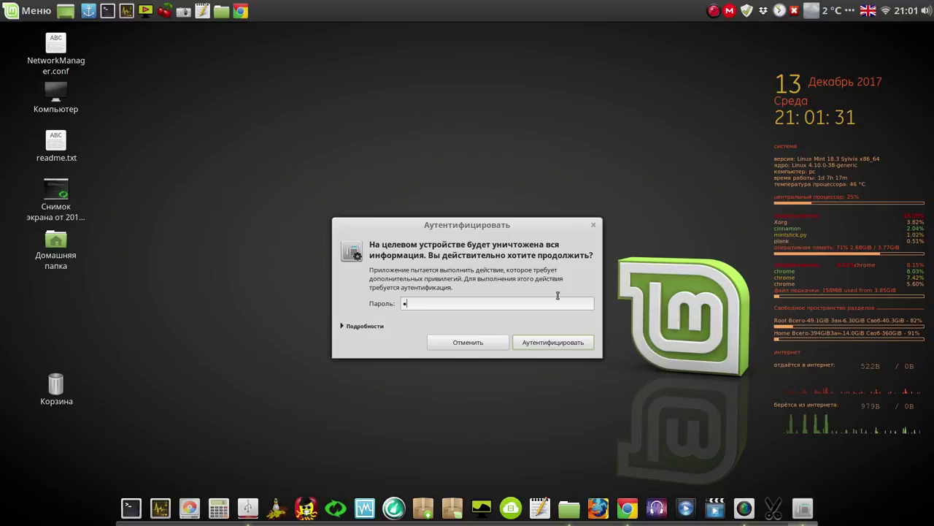
left_click(548, 343)
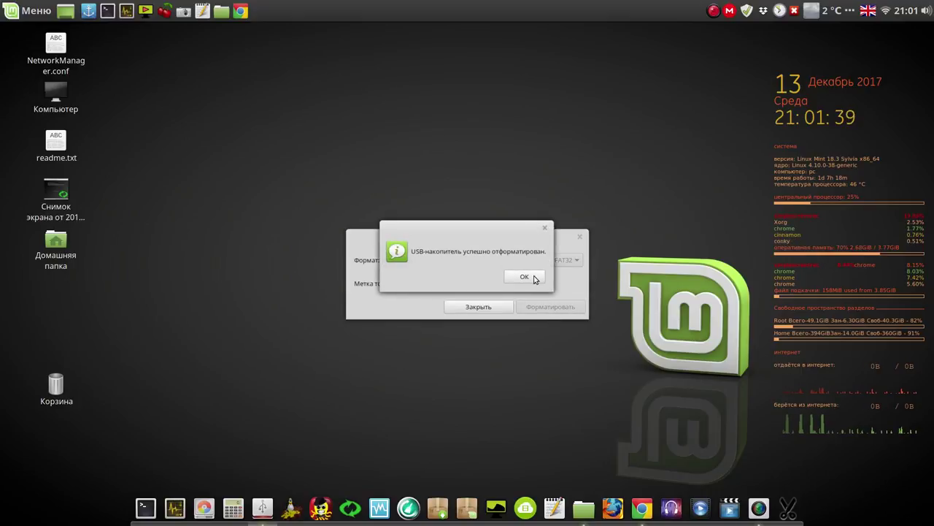
left_click(535, 278)
left_click(484, 307)
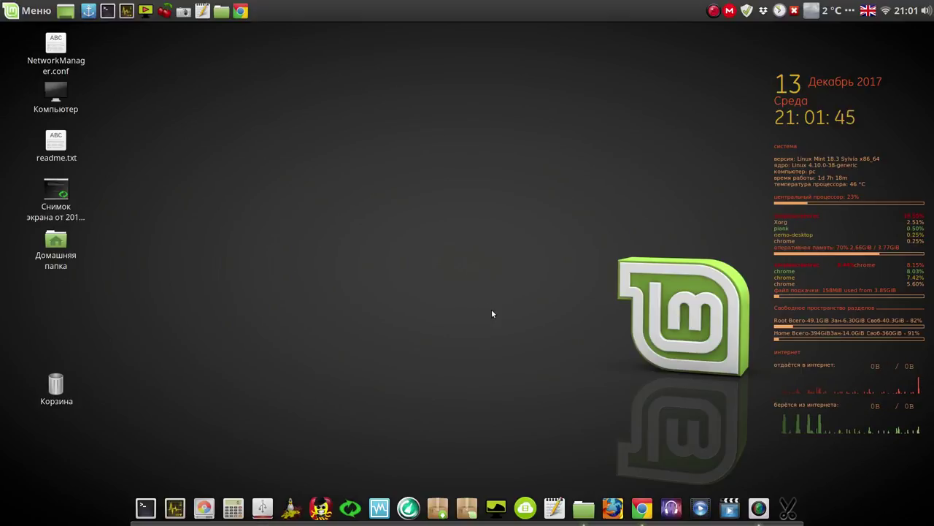
Open the USB image writer for systemback_live_2017-12-13.iso from the home folder and choose the TDKMedia Trans-It Drive as target
left_click(584, 508)
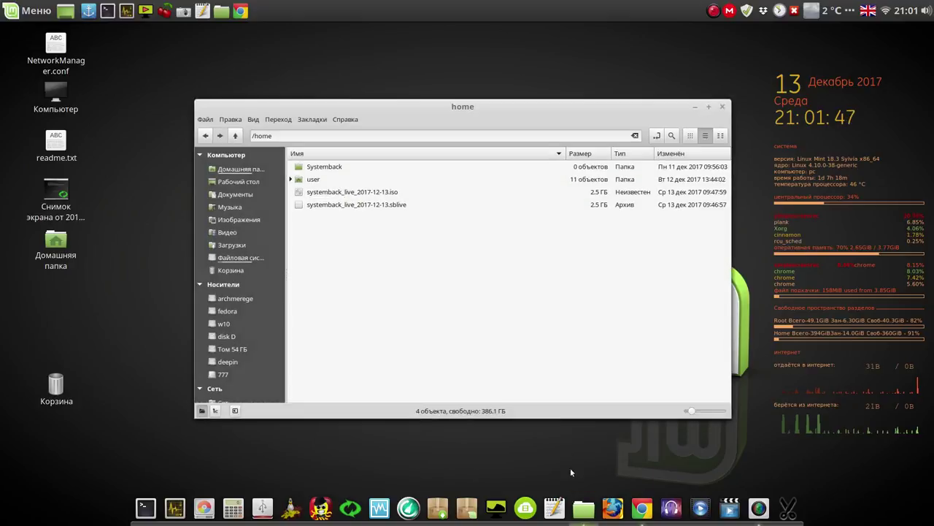
left_click(370, 193)
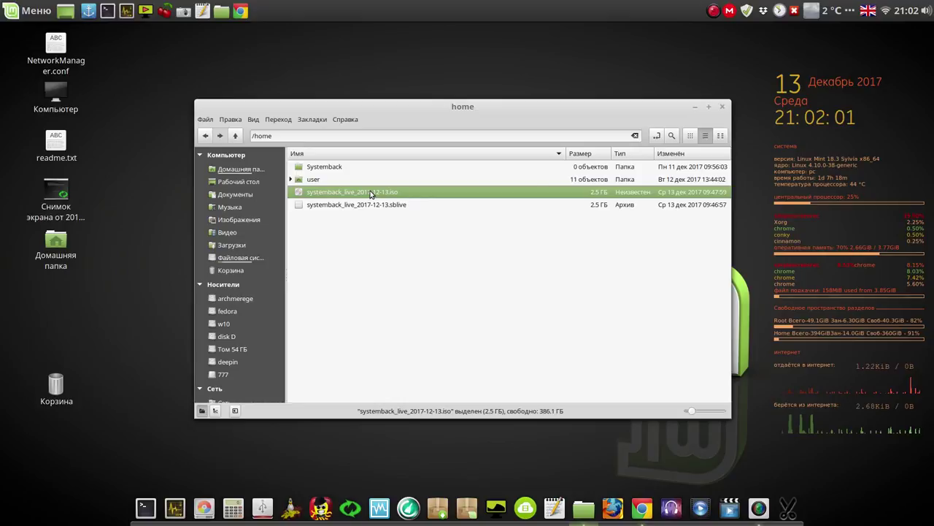
right_click(371, 193)
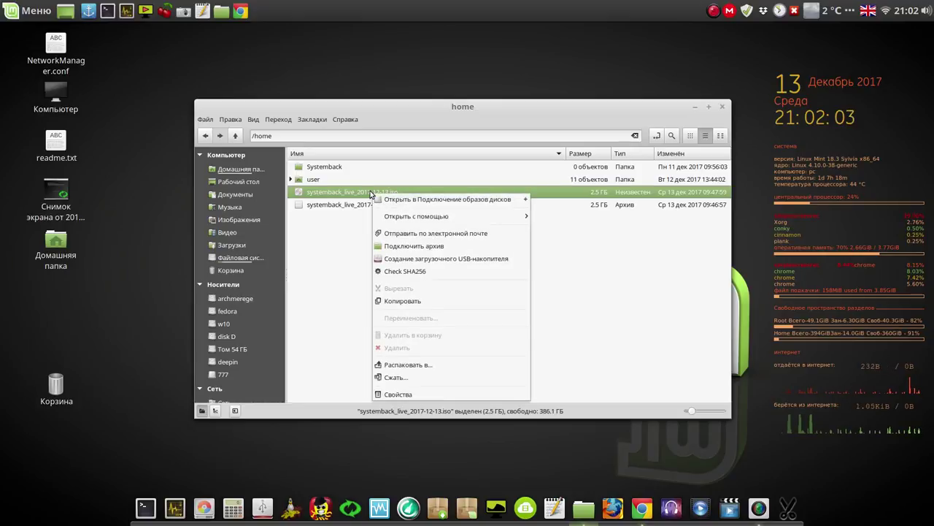
left_click(462, 260)
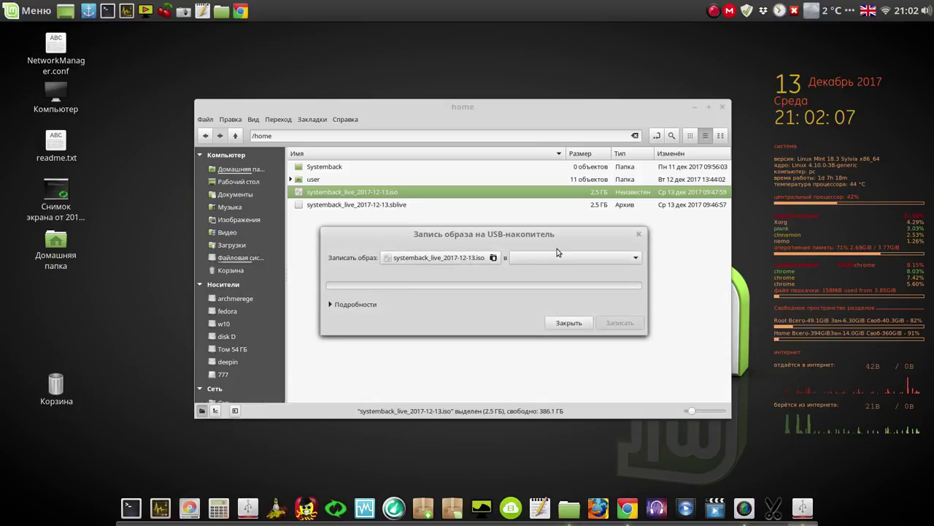
left_click(561, 256)
left_click(562, 256)
Write the image to the USB drive, authenticating with the account password, and clear the file manager and progress window out of the way
left_click(619, 322)
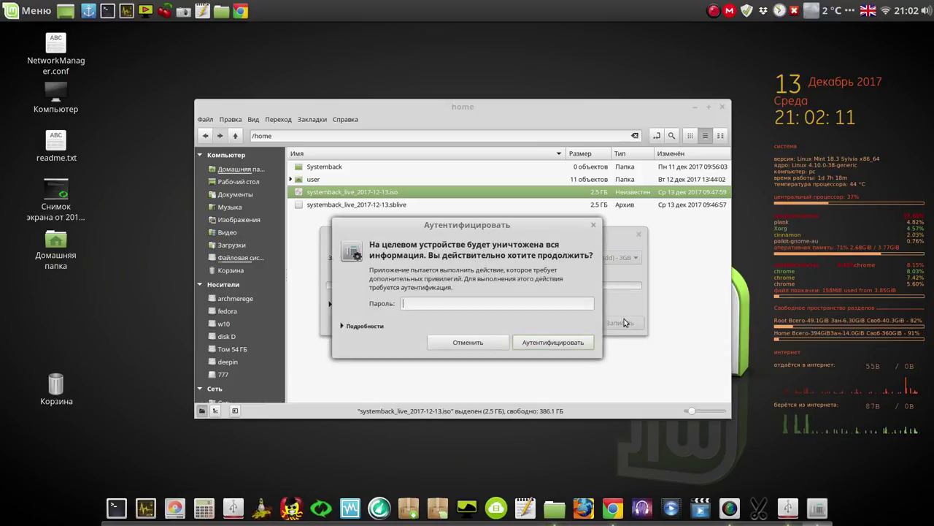
type("•")
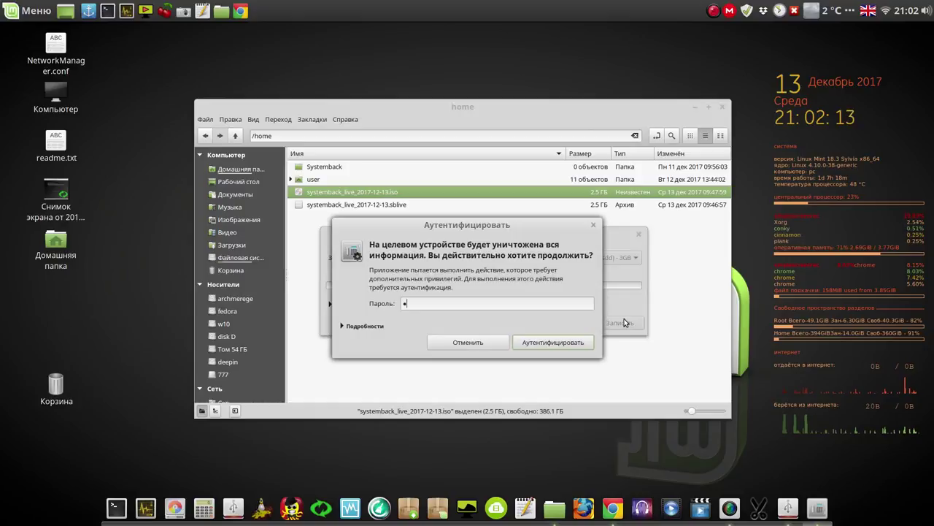
left_click(557, 343)
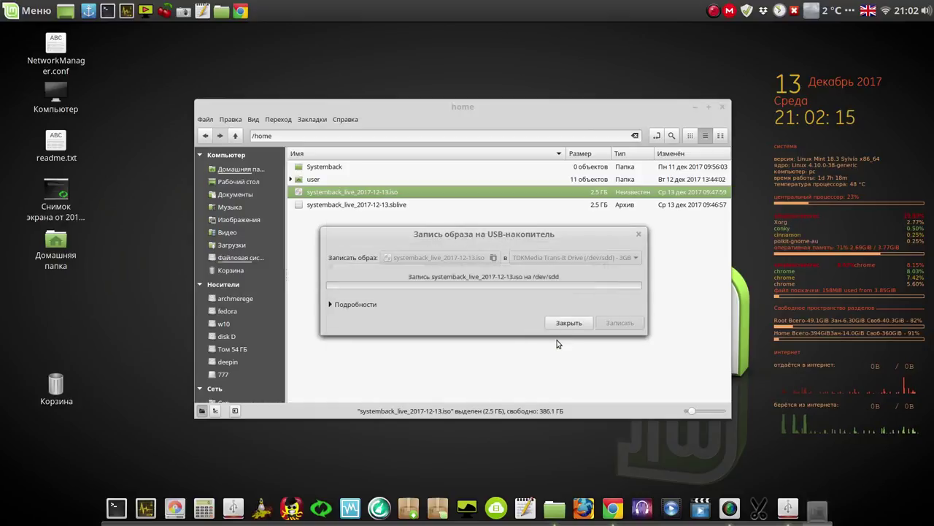
left_click(695, 109)
left_click_drag(591, 233, 856, 81)
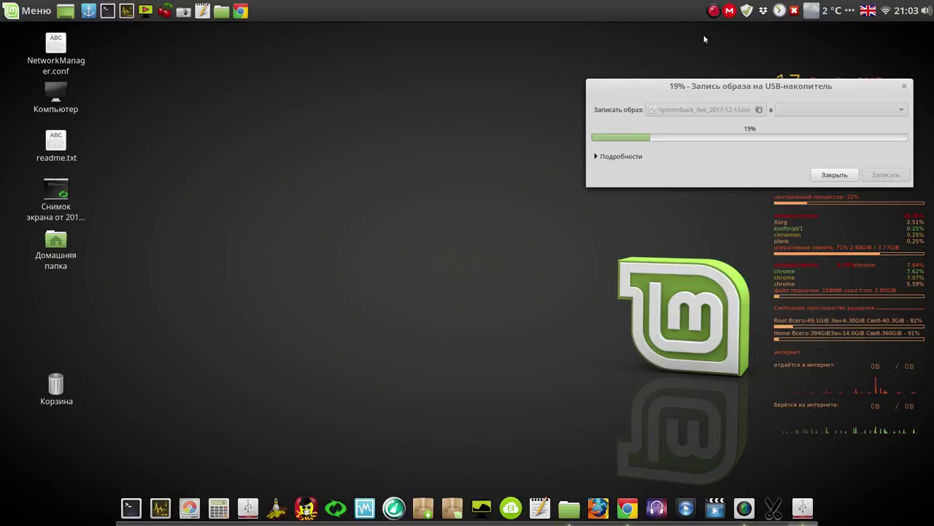
left_click(714, 11)
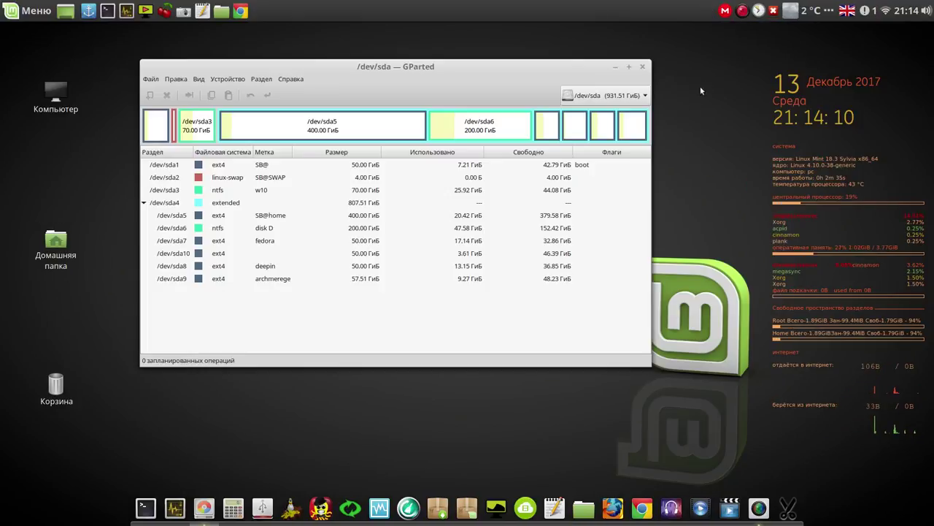
Inspect the partition layout of /dev/sdd in GParted and return to the /dev/sda disk
left_click(595, 96)
left_click(593, 111)
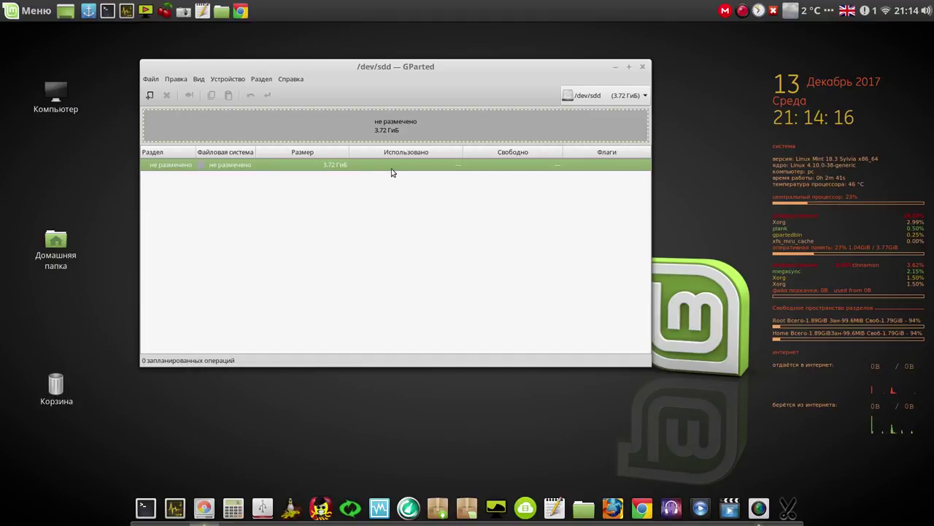
left_click(615, 97)
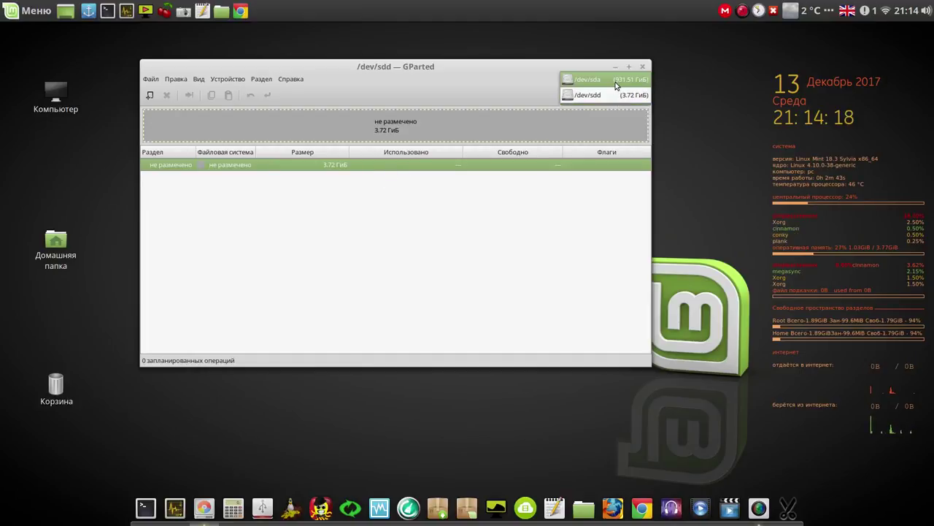
left_click(618, 80)
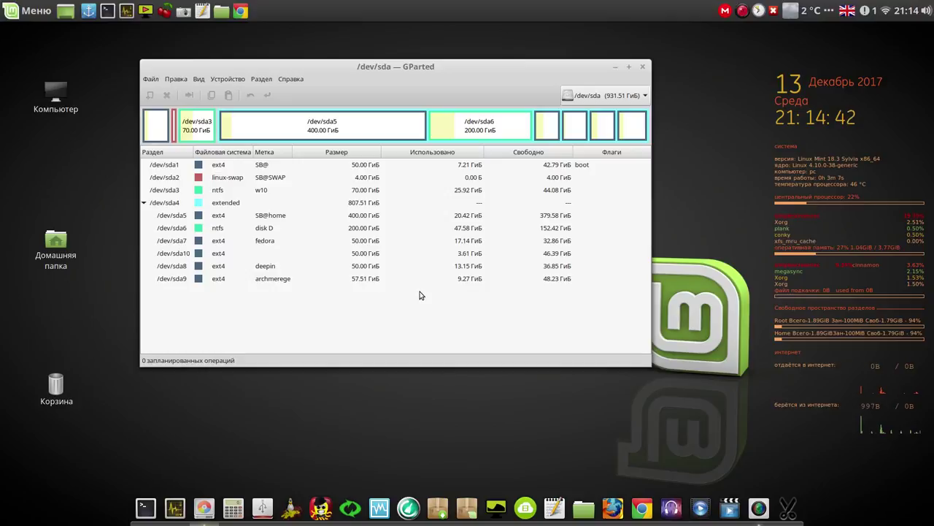
Queue formatting of the /dev/sda10 partition as ext4
left_click(380, 255)
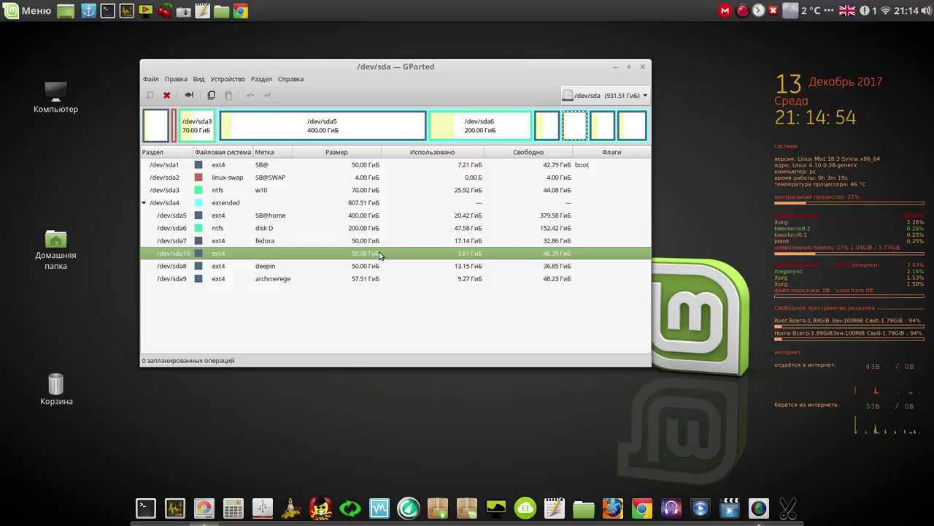
right_click(379, 254)
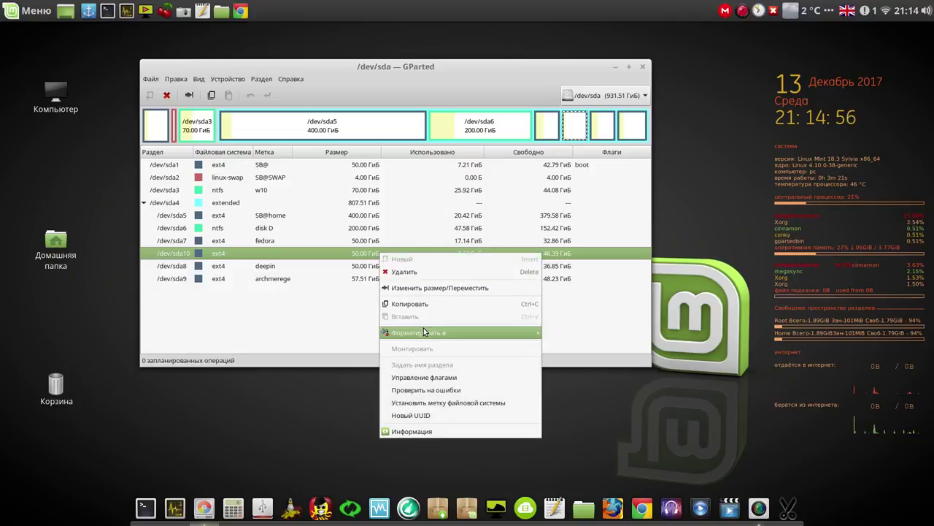
mouse_move(481, 336)
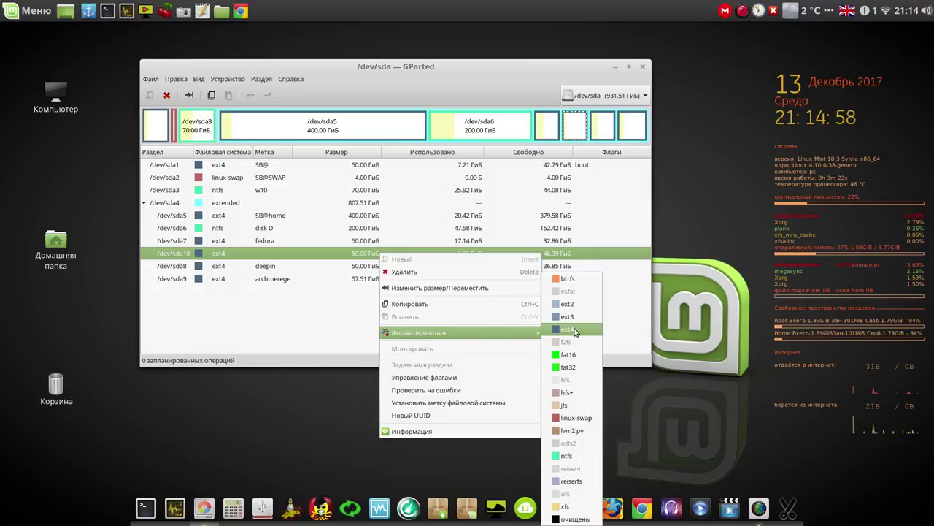
left_click(574, 331)
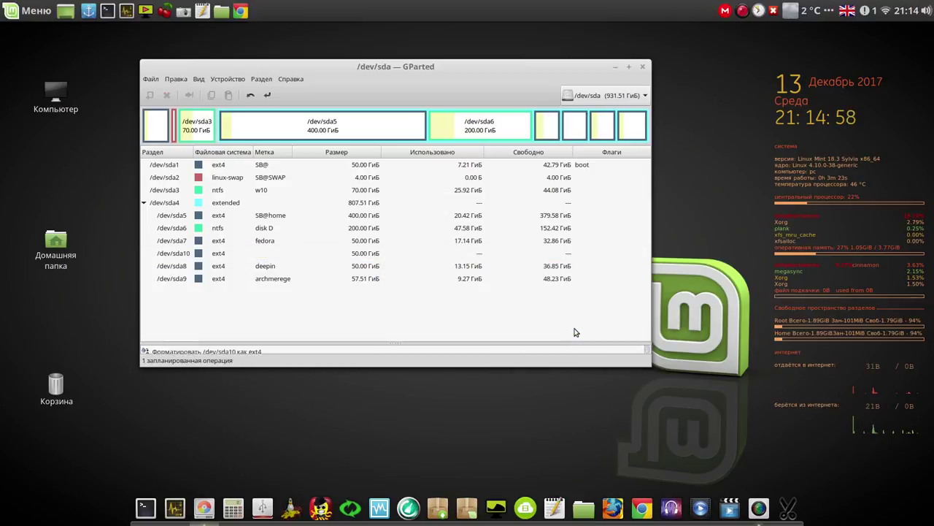
Apply the pending format of /dev/sda10, ignoring the libparted error about /dev/sdd, and minimize the partition editor
left_click(267, 95)
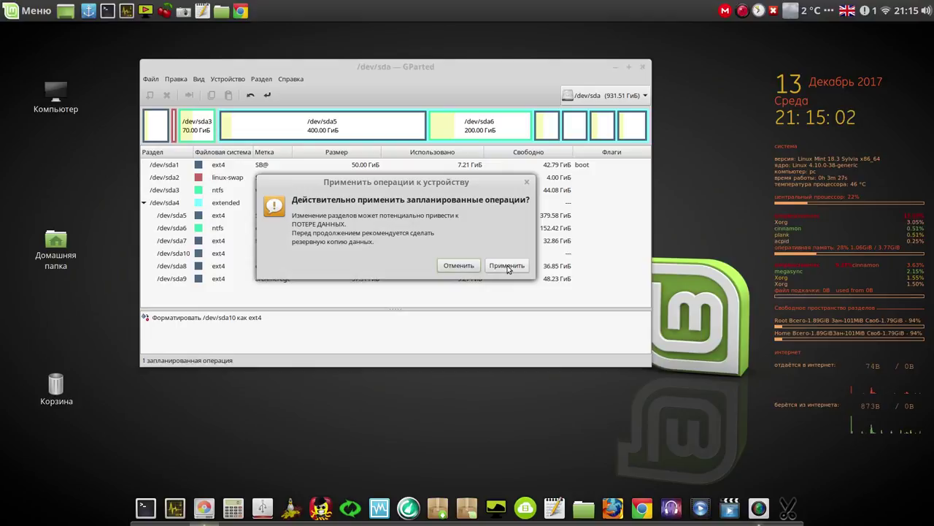
left_click(507, 265)
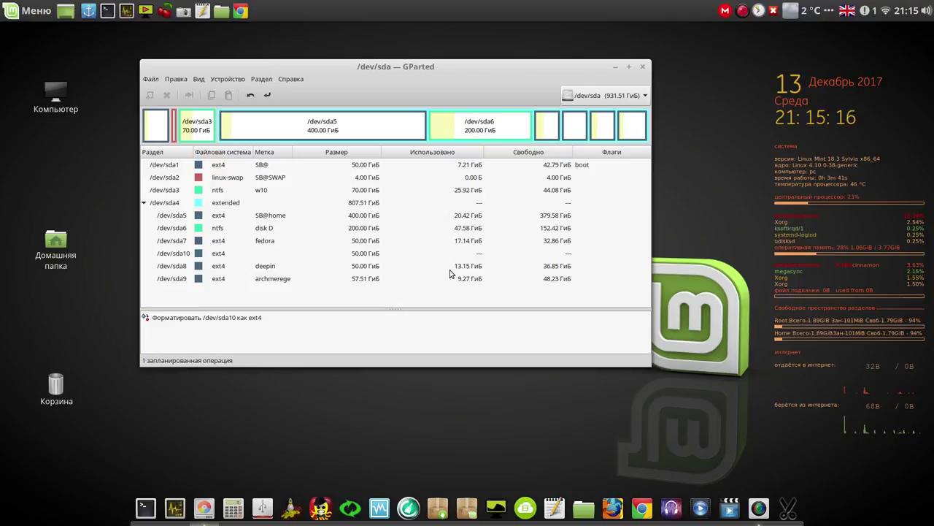
key("ctrl+Return")
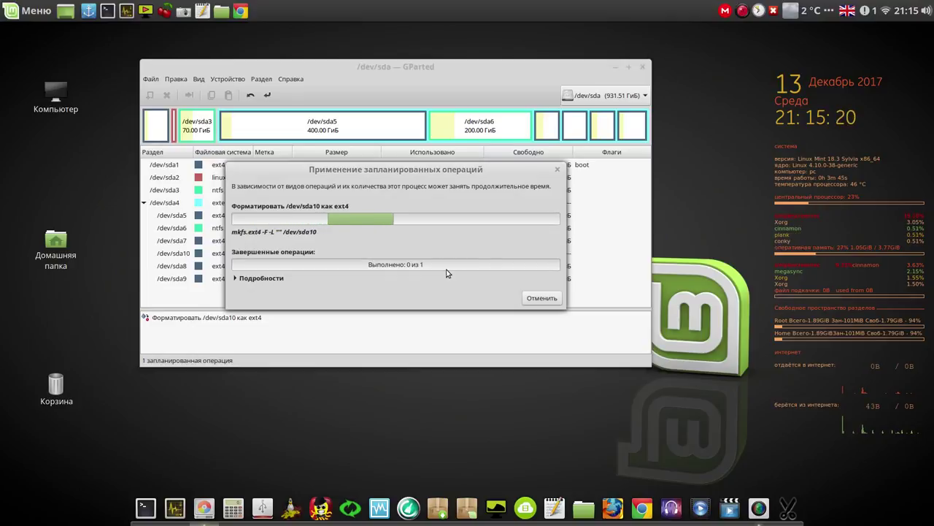
left_click(528, 299)
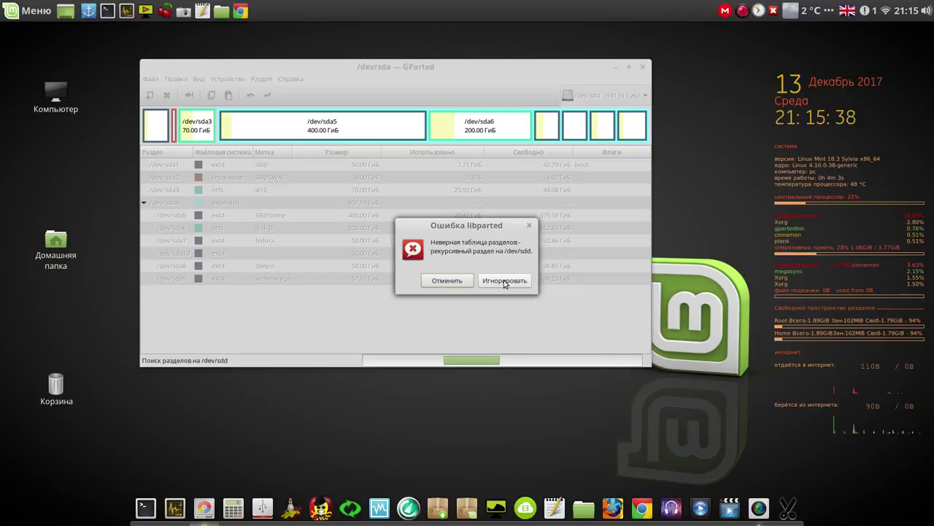
left_click(505, 279)
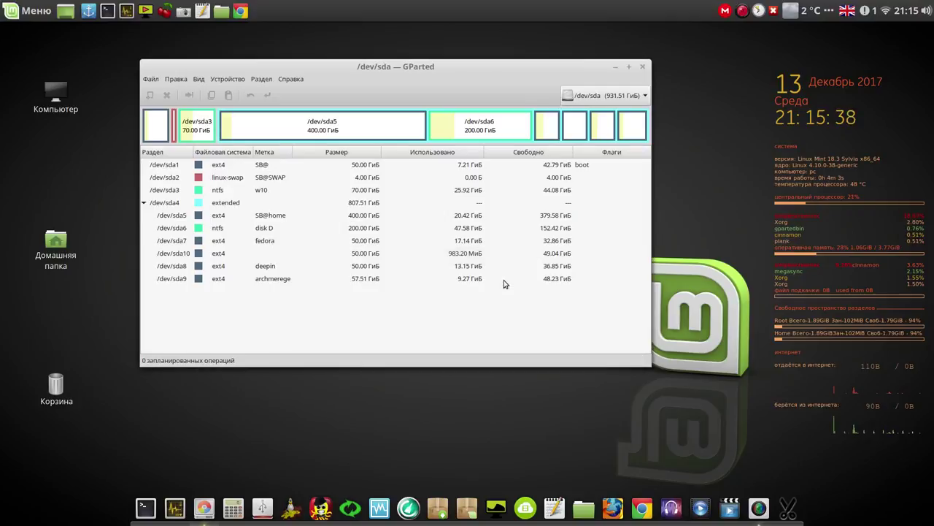
left_click(267, 256)
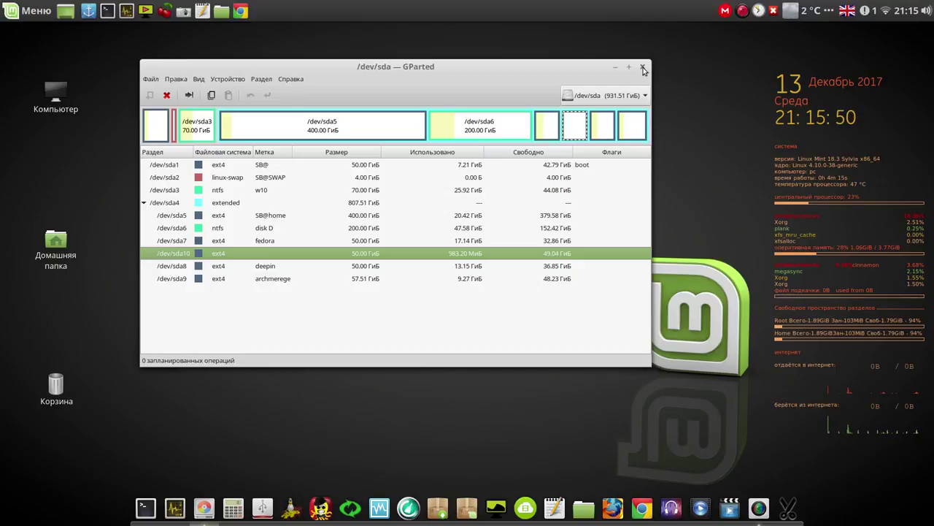
left_click(617, 67)
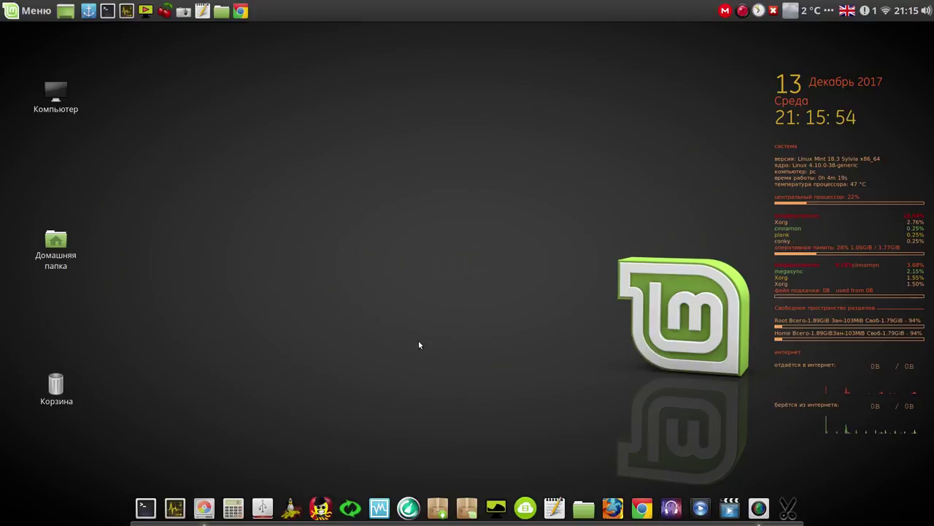
Launch Systemback and open the partition settings for copying the system (Копирование системы)
left_click(351, 509)
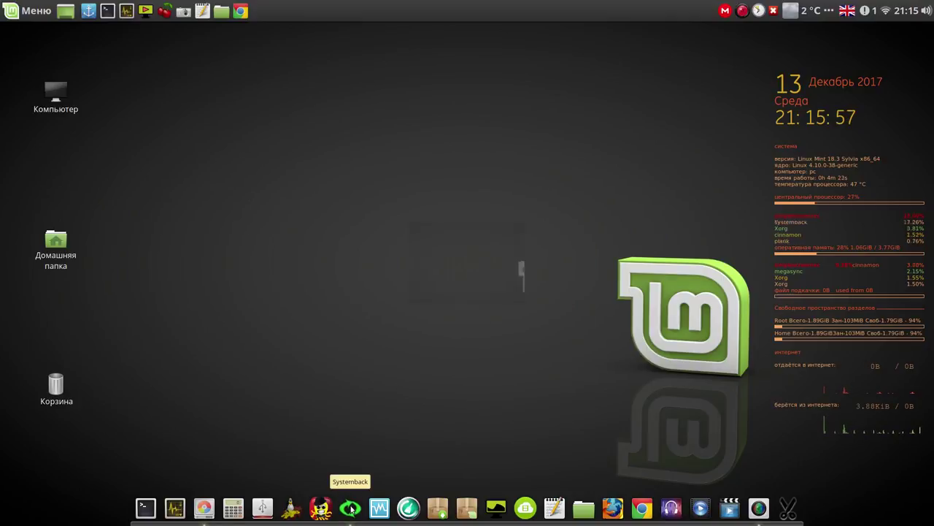
left_click_drag(469, 154, 380, 90)
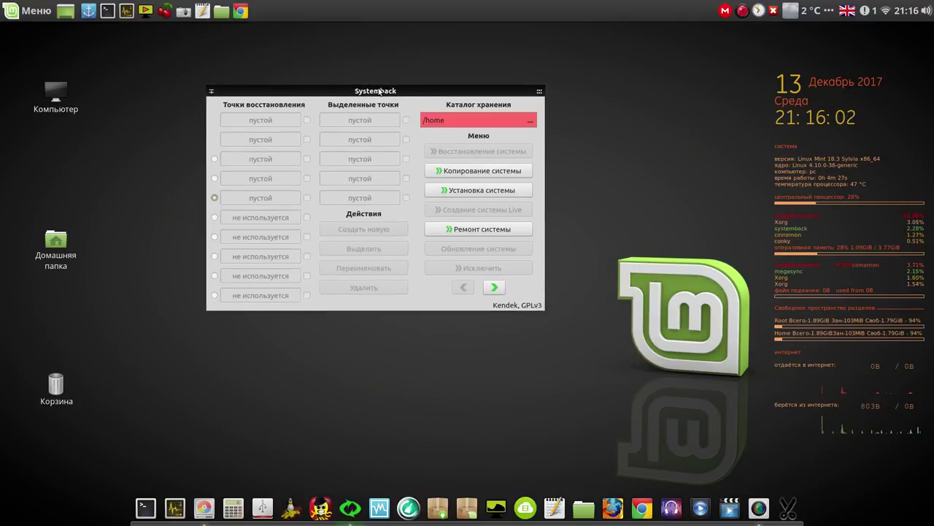
left_click(469, 175)
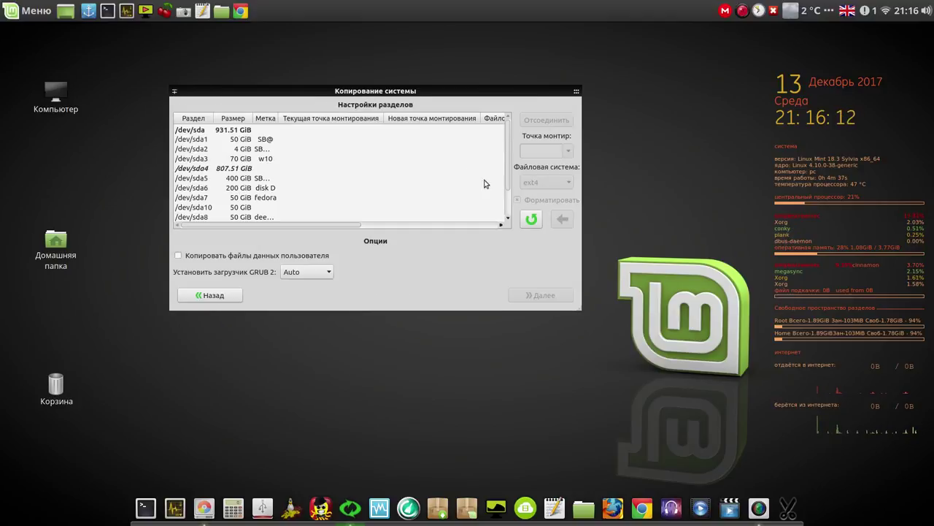
left_click_drag(509, 170, 506, 192)
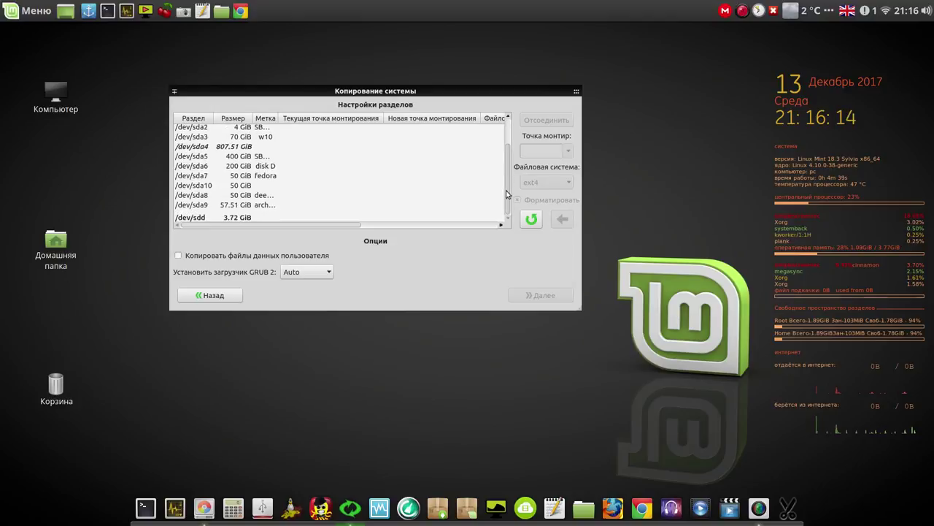
Assign the root mount point / to /dev/sda10 as ext4 with formatting enabled, and widen the window to show all columns
left_click(252, 188)
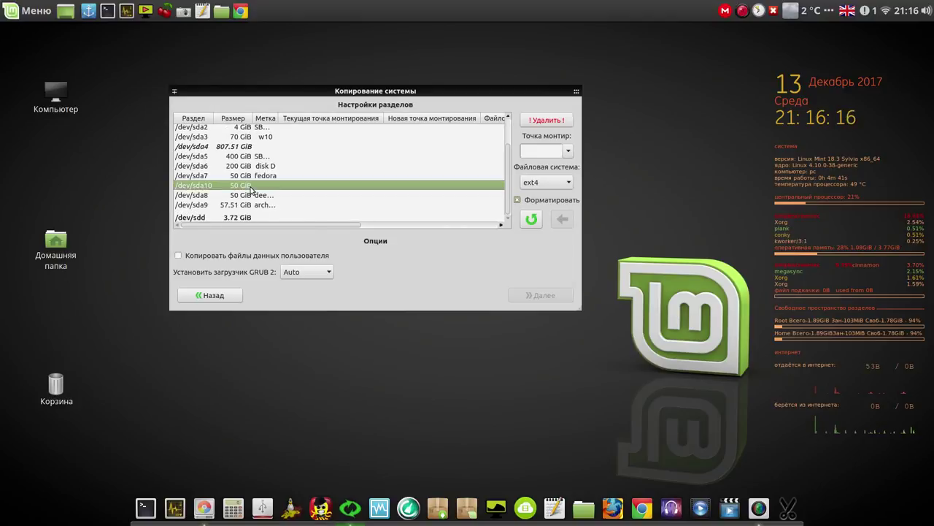
left_click(567, 151)
left_click(544, 162)
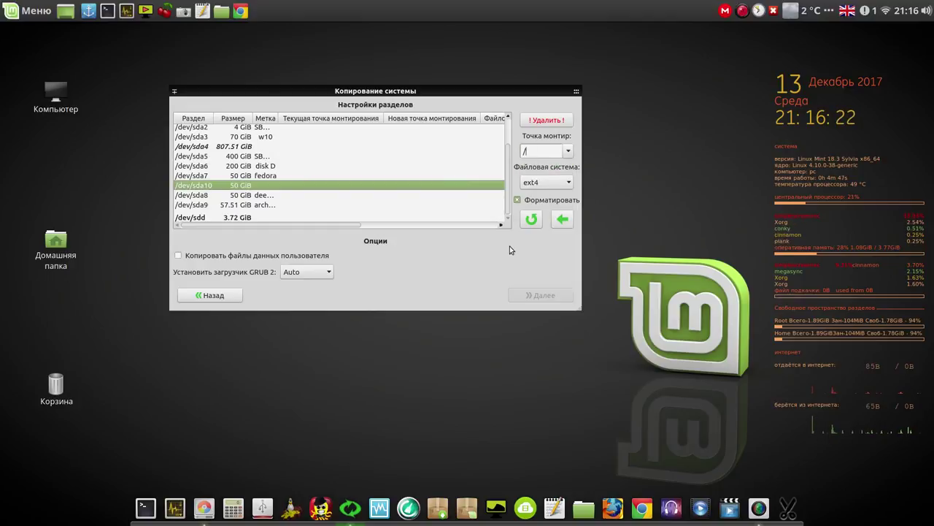
left_click(562, 221)
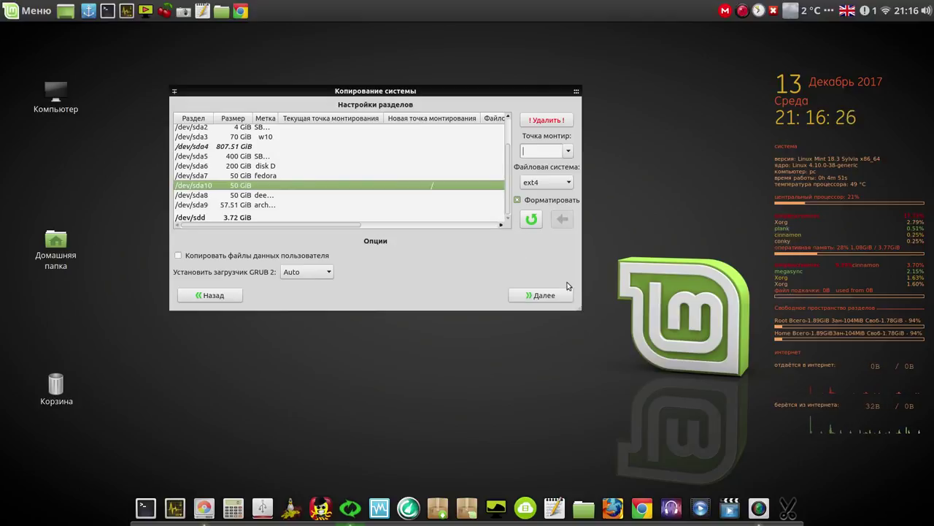
left_click_drag(583, 309, 676, 315)
left_click(580, 190)
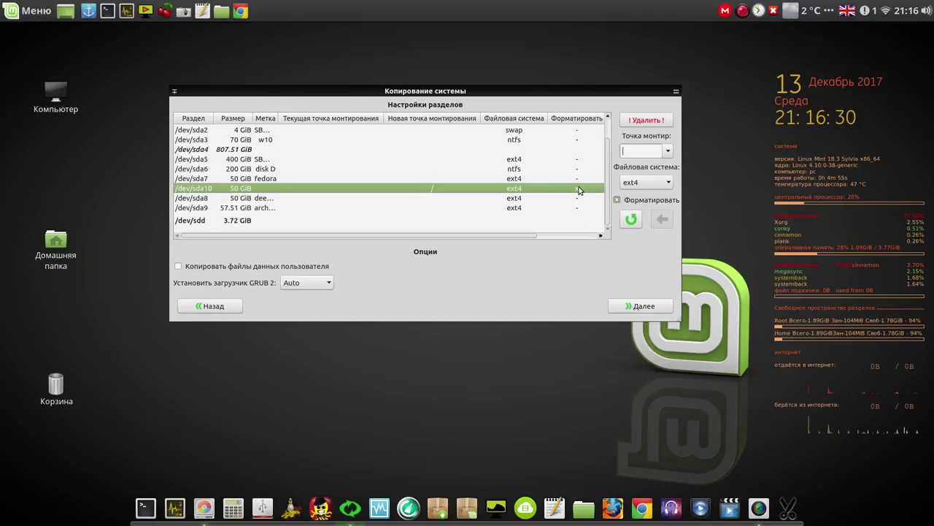
left_click(580, 190)
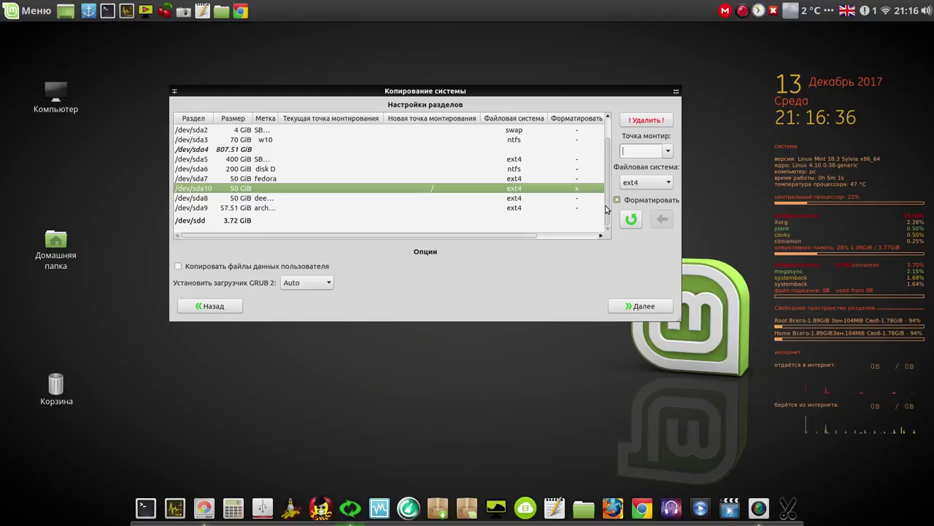
Assign the SWAP mount point to the 4 GiB swap partition /dev/sda2
scroll(607, 207, "up", 1)
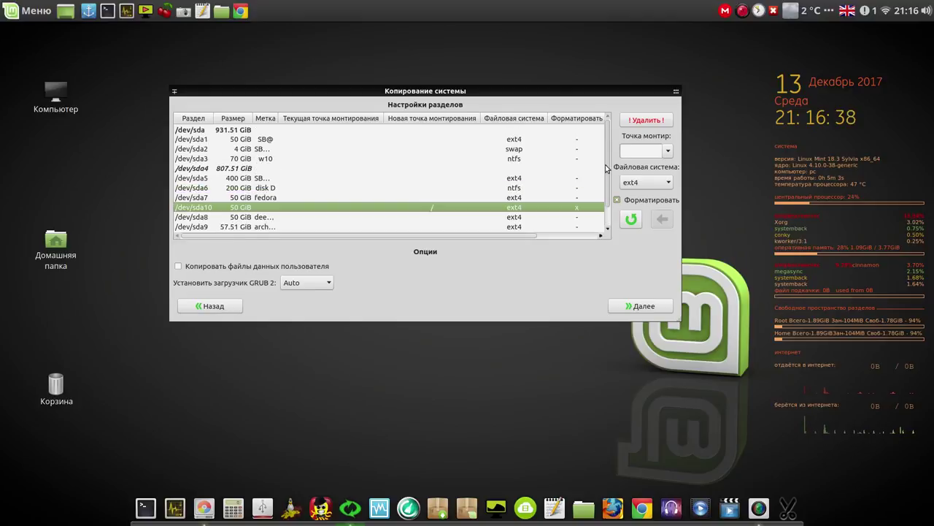
left_click(270, 150)
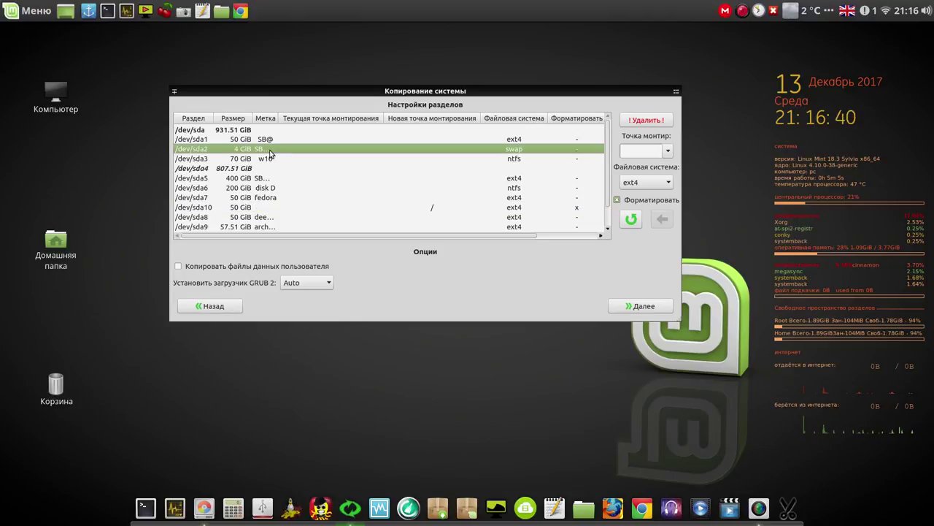
left_click(667, 151)
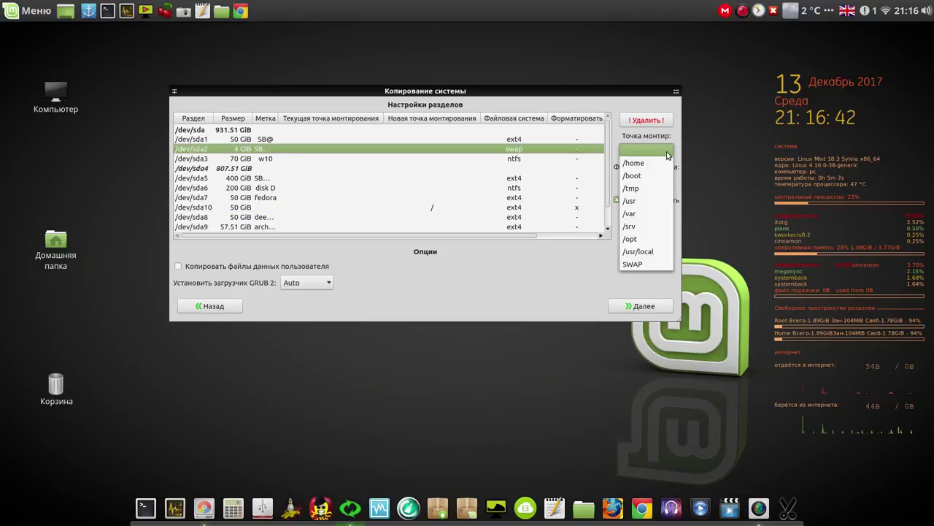
left_click(632, 263)
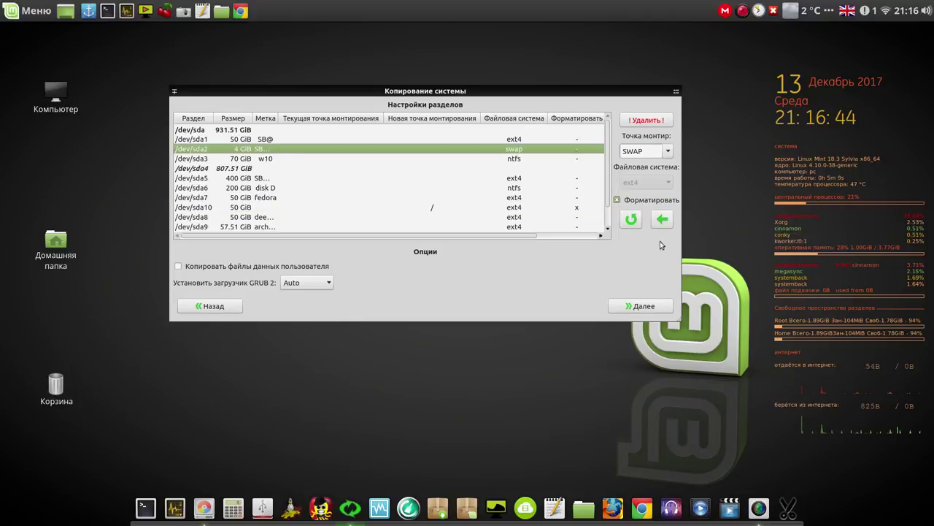
left_click(662, 220)
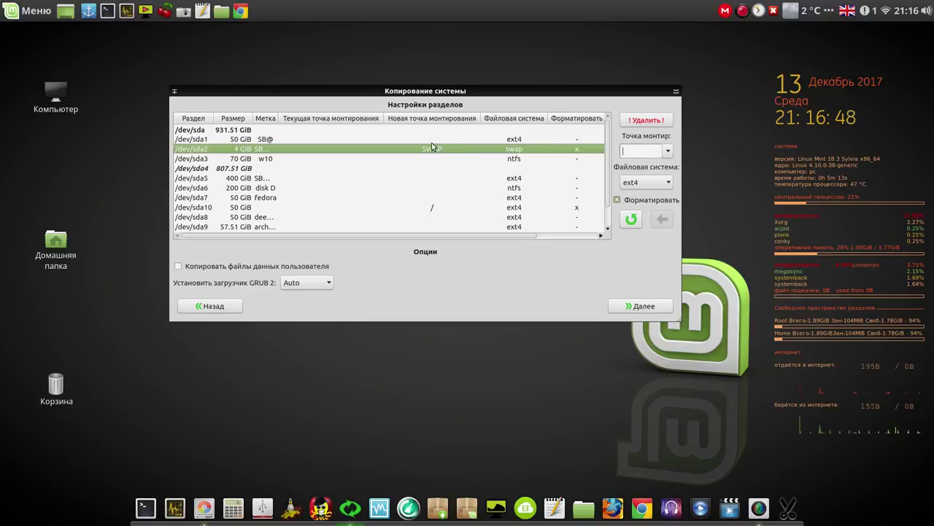
Review the partition assignments, the mount points offered for /dev/sda8, and the /dev/sda5 entry without assigning anything
left_click(434, 209)
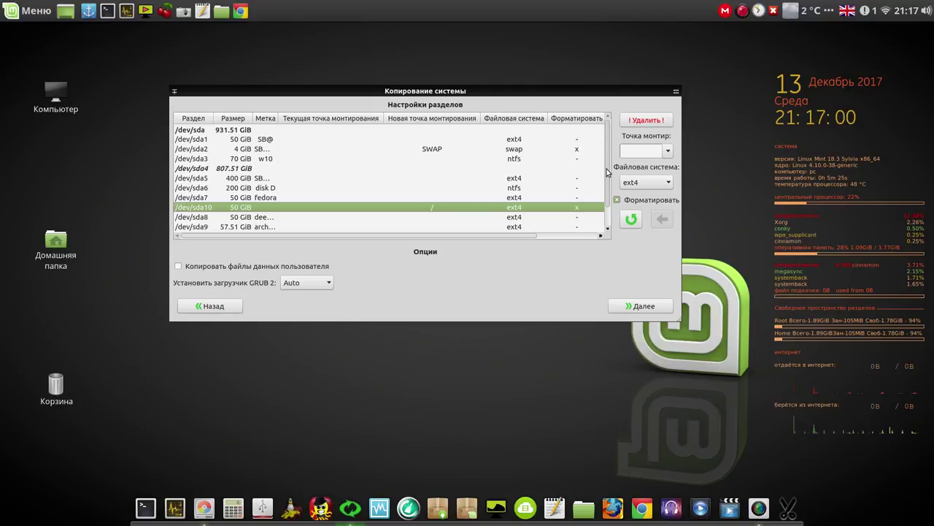
scroll(387, 219, "down", 2)
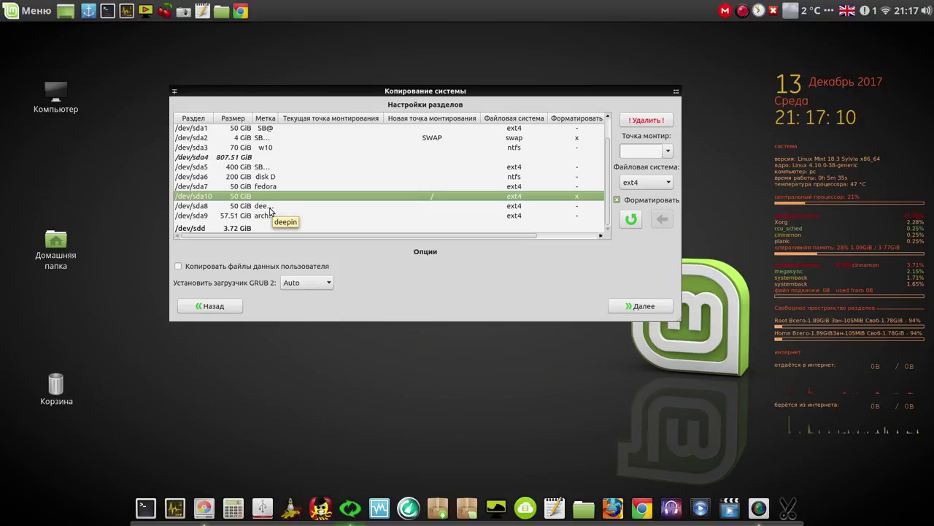
left_click(503, 208)
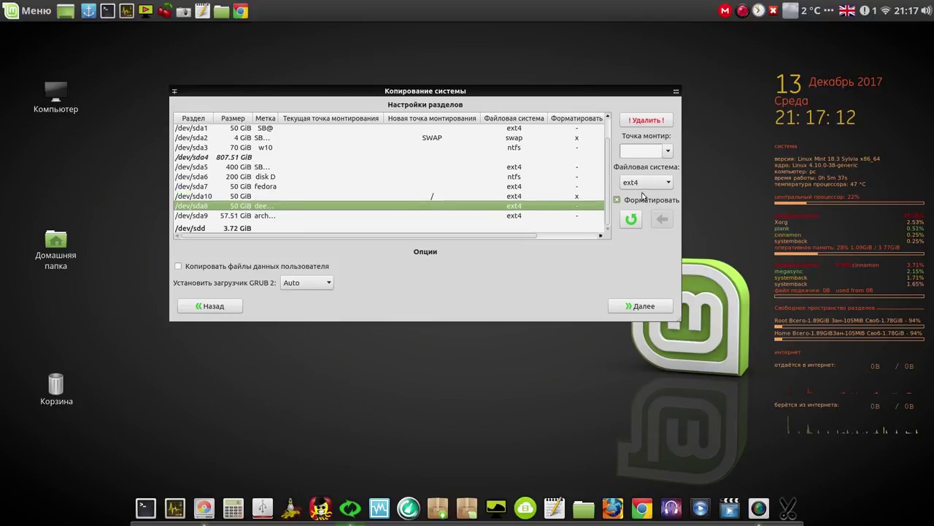
left_click(667, 151)
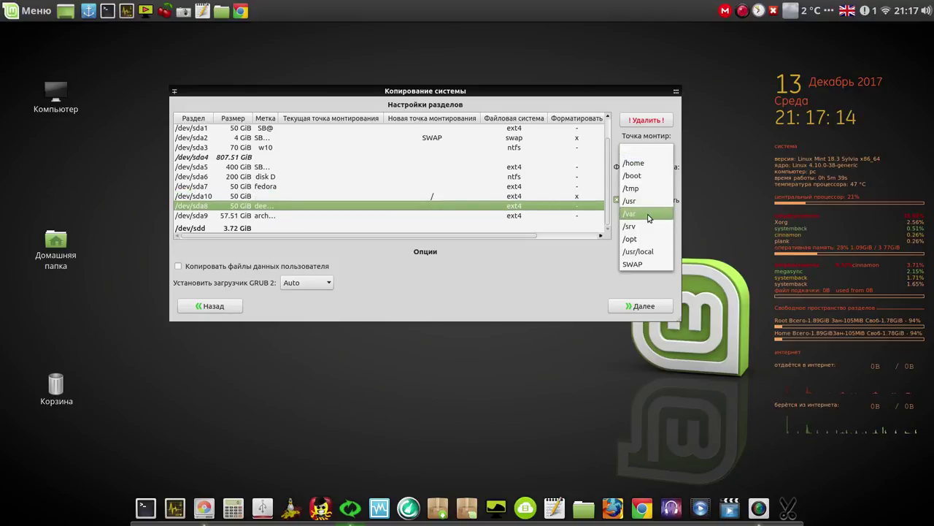
left_click(599, 106)
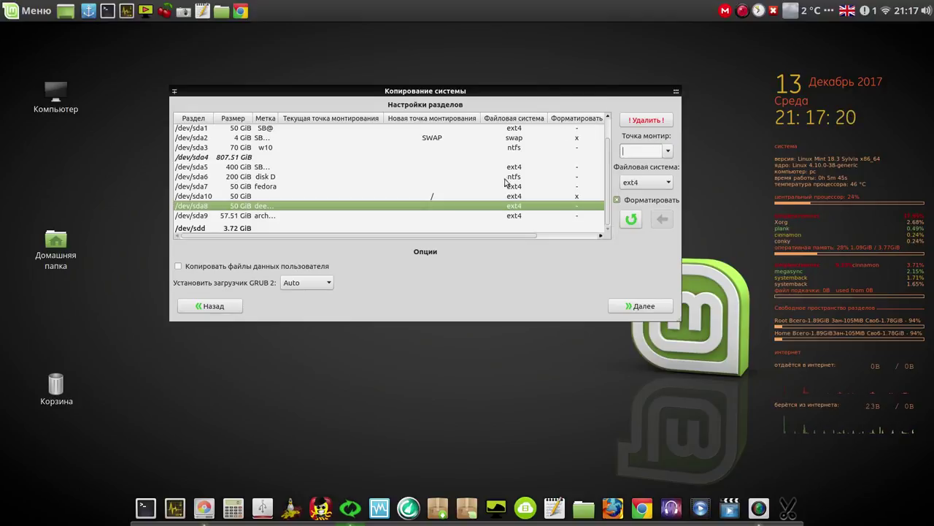
left_click_drag(608, 184, 608, 155)
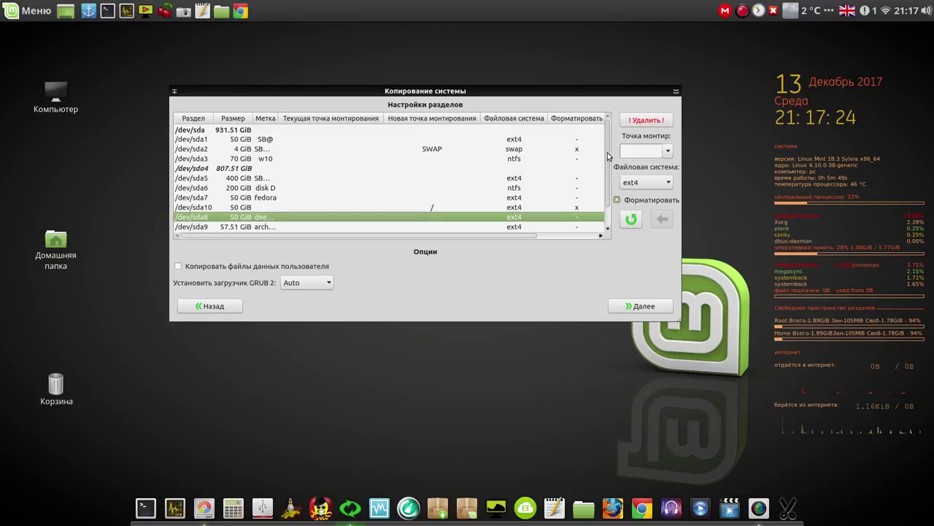
left_click(270, 181)
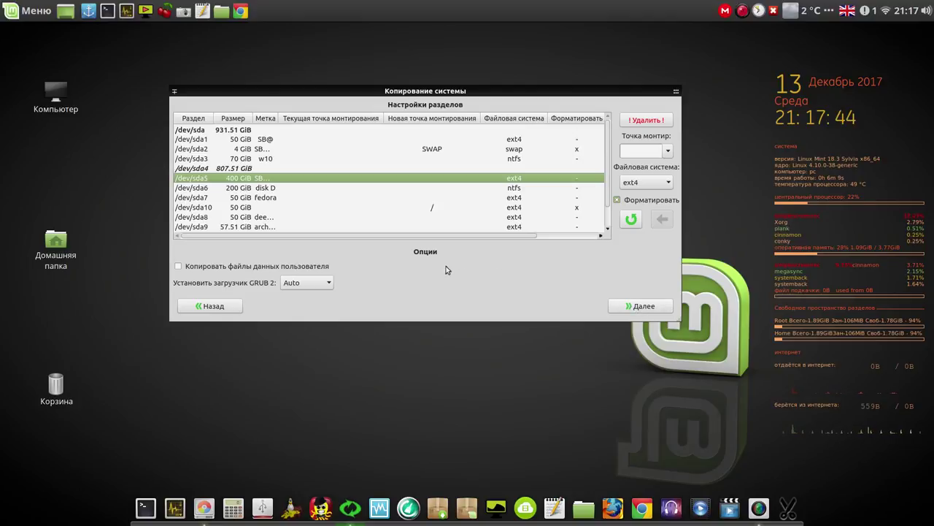
Enable copying of user data files (Копировать файлы данных пользователя) and start the system copy from the Live image
left_click(178, 267)
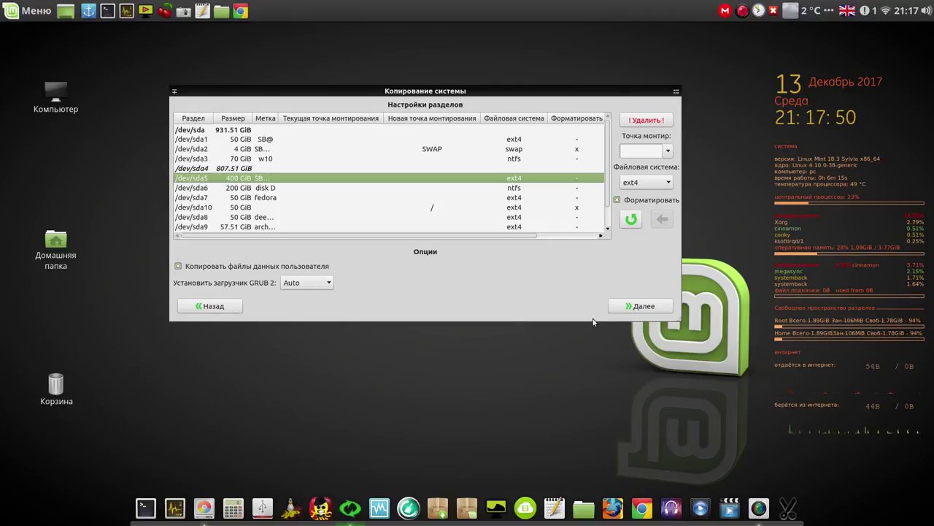
left_click(642, 307)
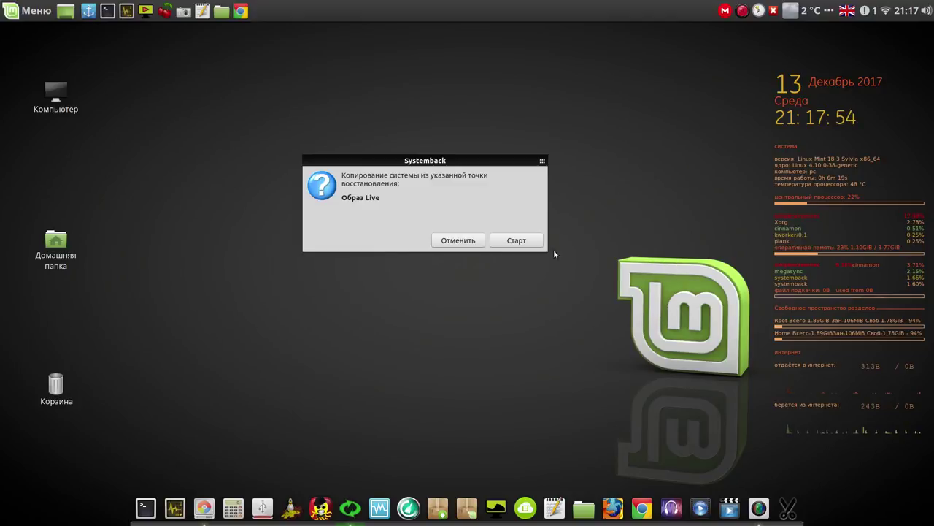
left_click(521, 243)
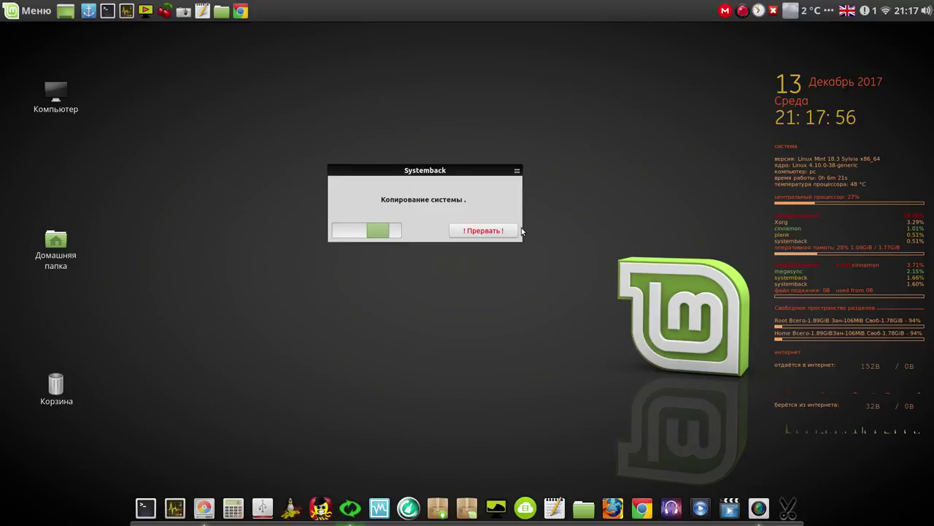
Arrange the copy progress window beside the restored GParted window and compare the used space of /dev/sda1 and /dev/sda10
left_click_drag(492, 175, 554, 86)
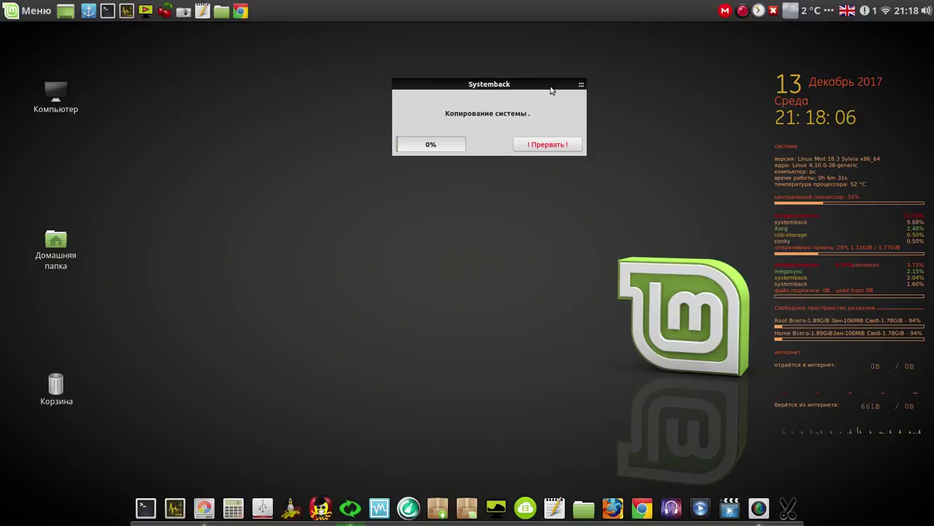
left_click_drag(552, 90, 719, 57)
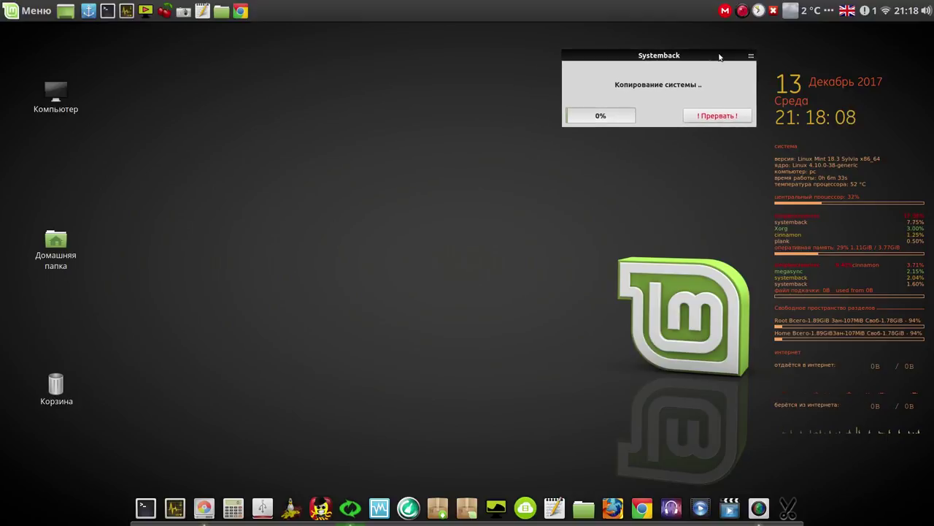
left_click(208, 511)
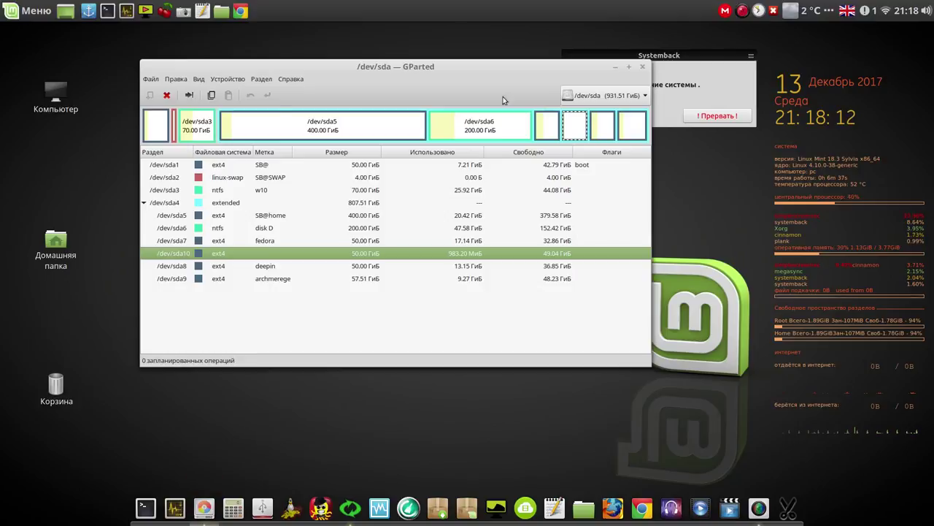
left_click_drag(514, 66, 420, 60)
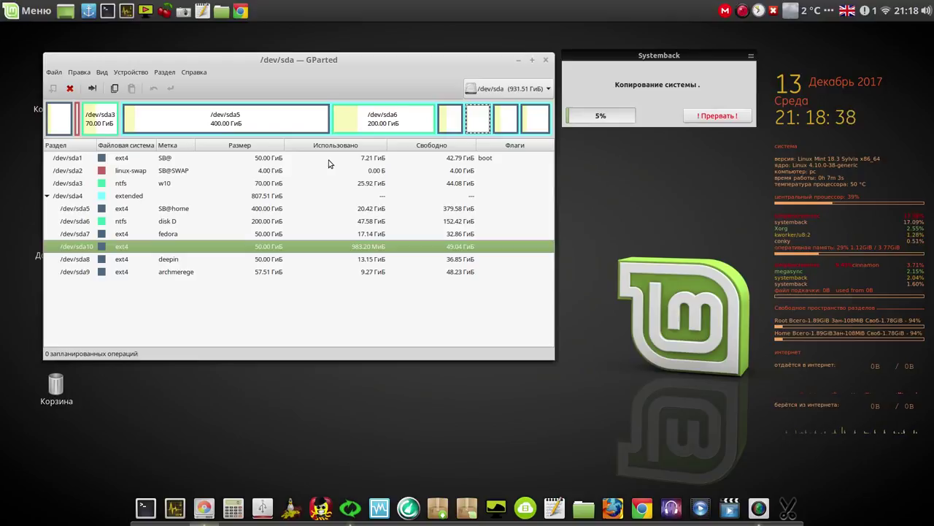
left_click(377, 161)
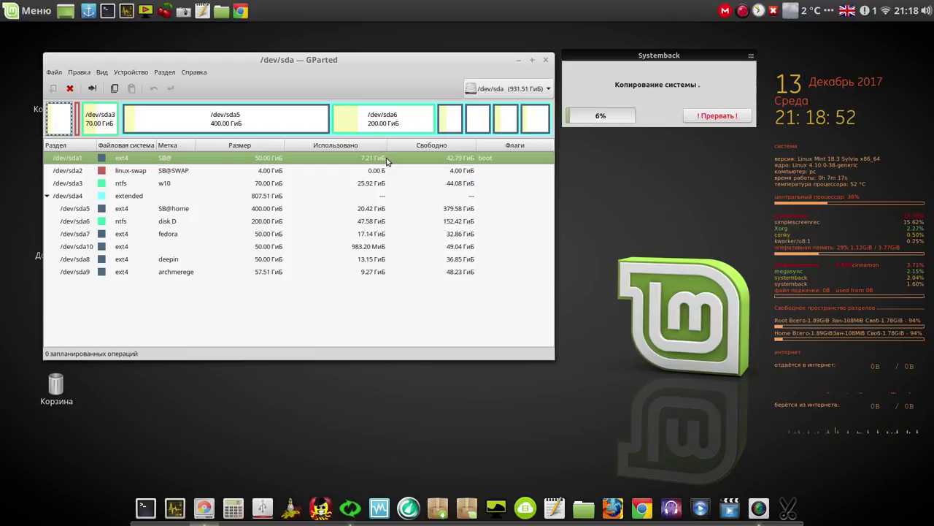
left_click(368, 249)
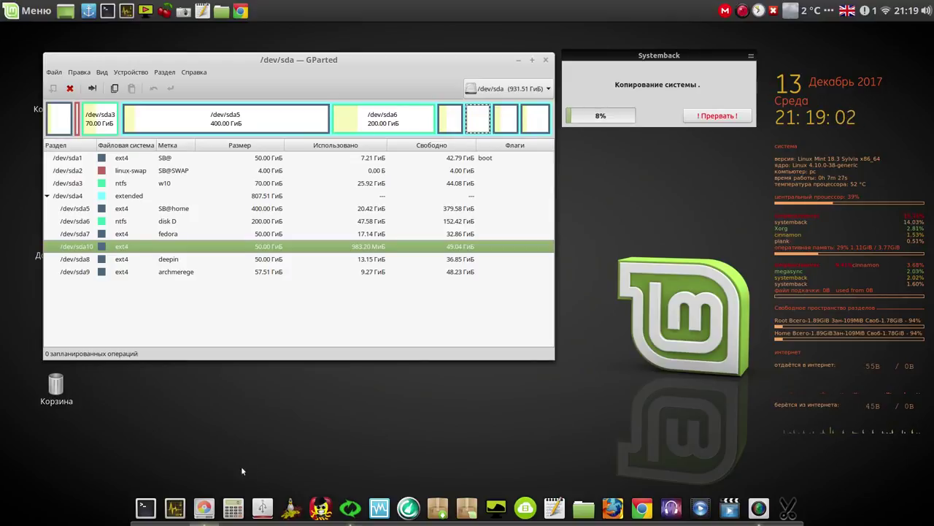
Switch to the calculator, compute 40 × 1024 for a partition size in MiB, and close the calculator
left_click(233, 508)
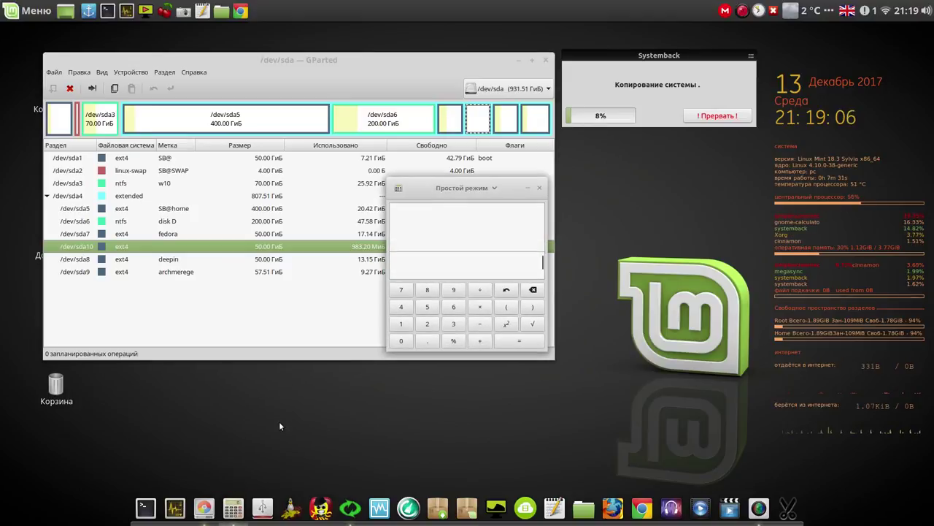
left_click_drag(429, 186, 603, 157)
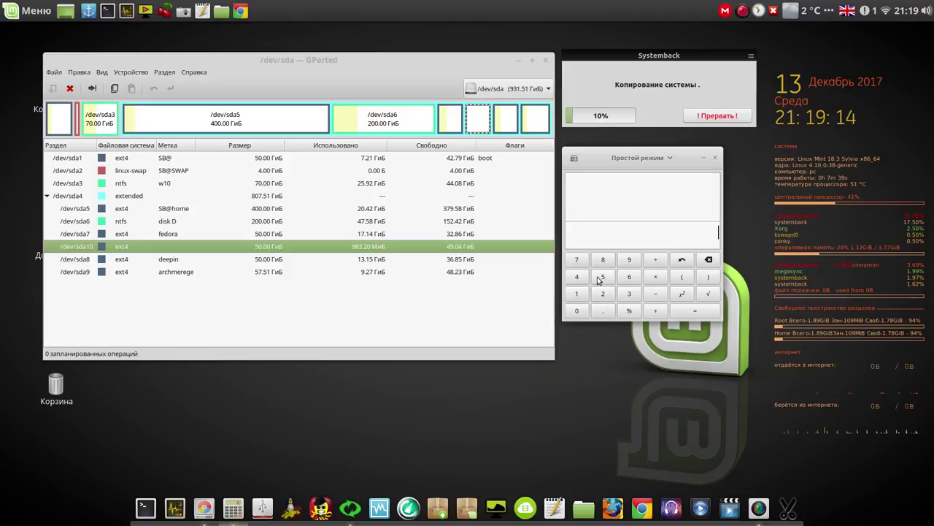
left_click(578, 279)
left_click(576, 312)
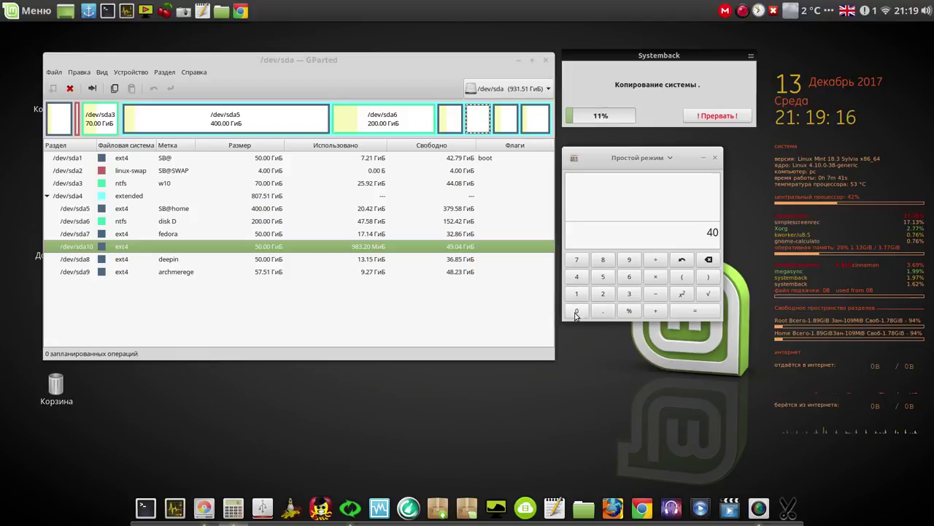
left_click(656, 278)
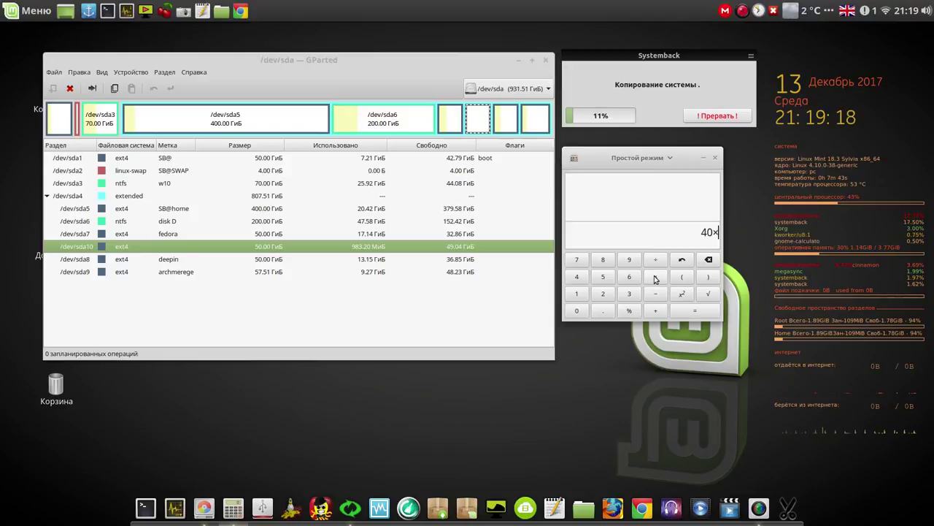
left_click(577, 295)
left_click(578, 310)
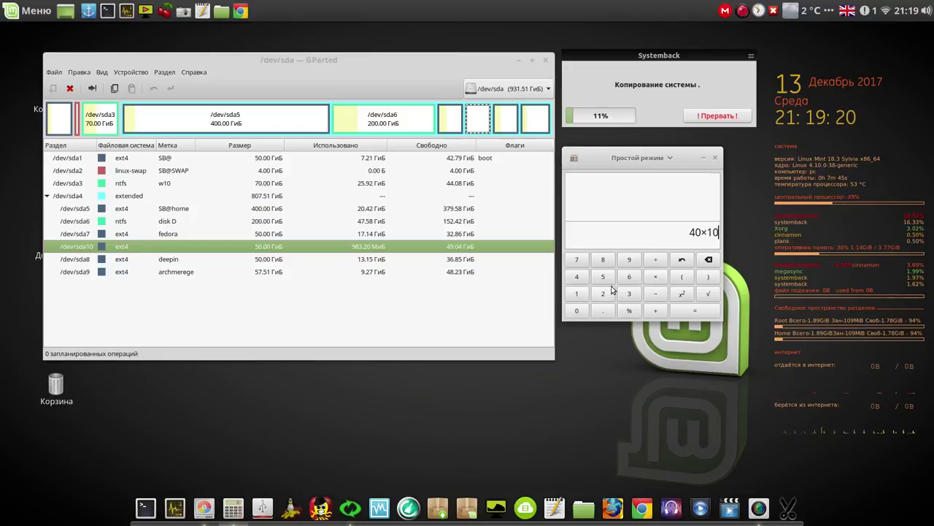
left_click(597, 296)
left_click(577, 277)
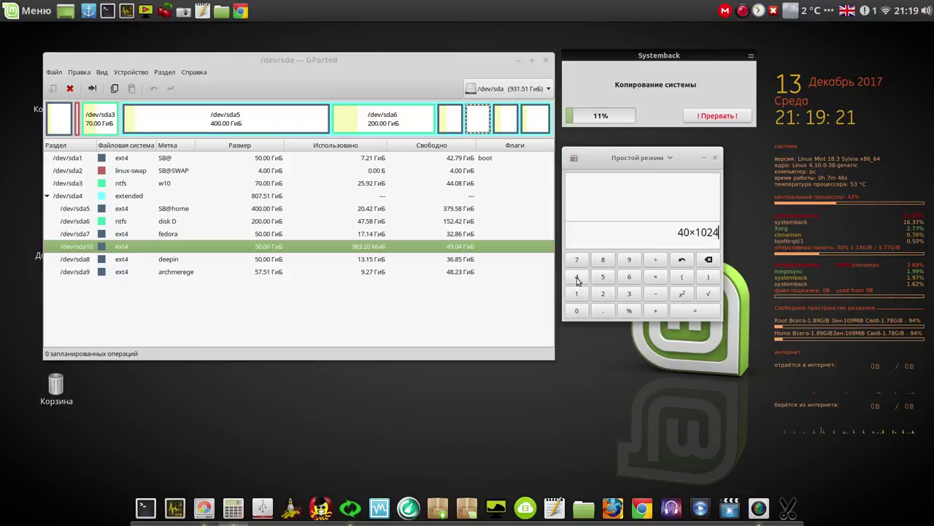
left_click(698, 314)
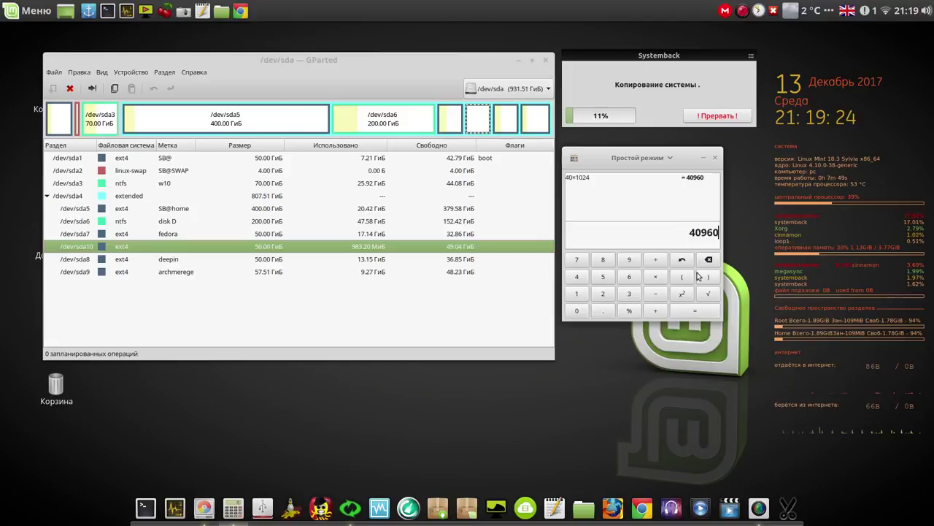
left_click_drag(691, 232, 720, 232)
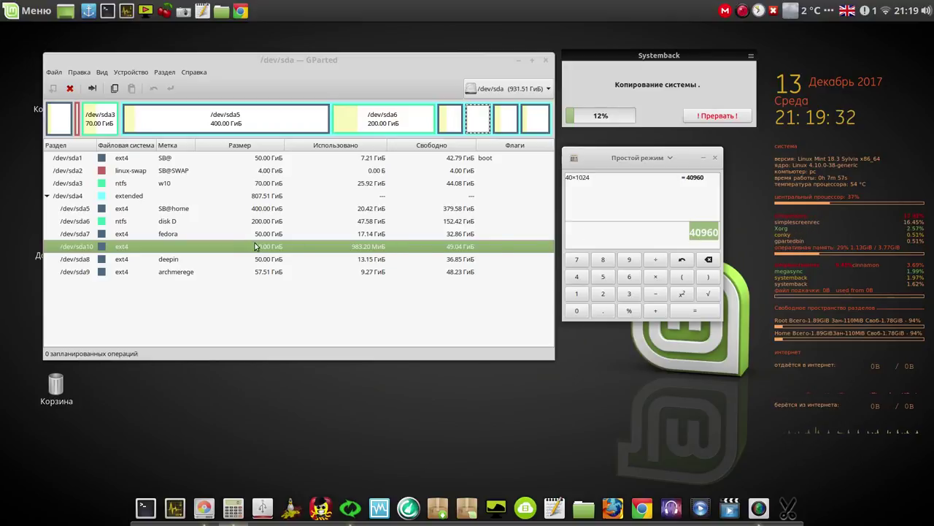
left_click(715, 159)
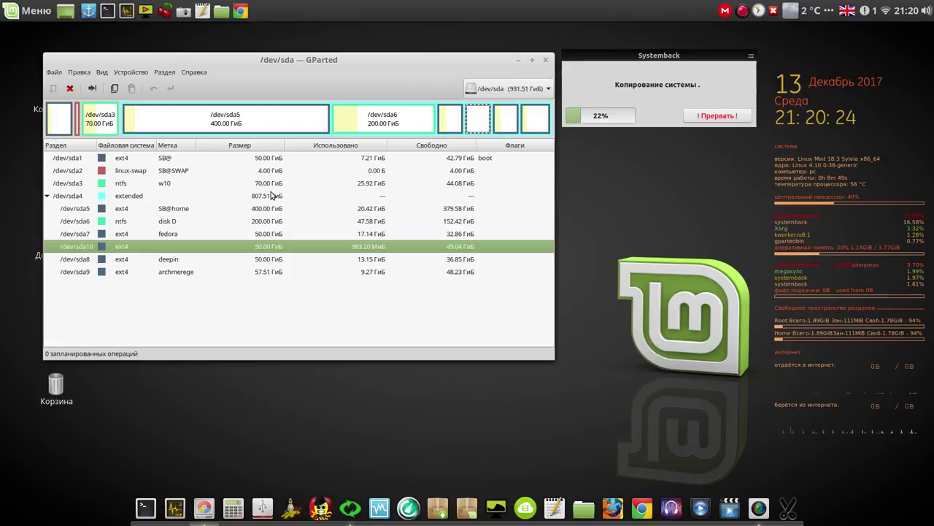
Minimize the GParted window while the system copy runs
left_click(518, 61)
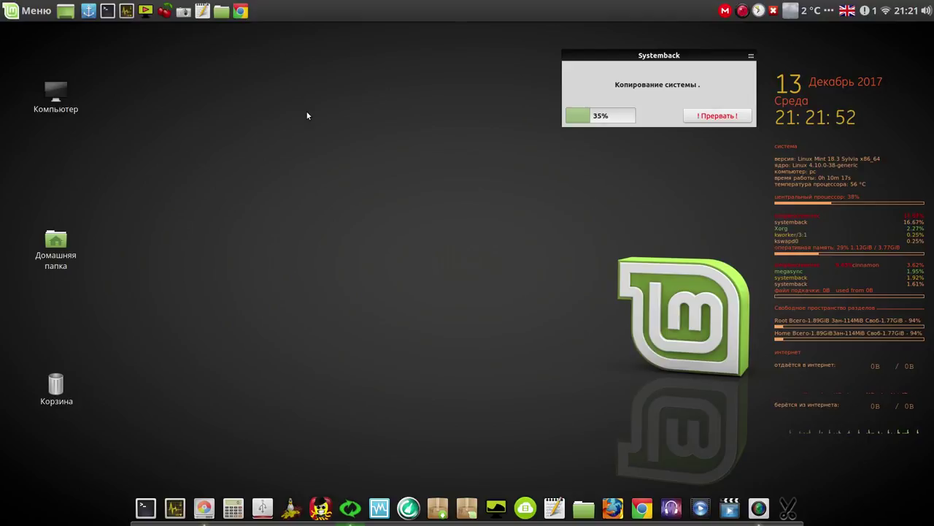
left_click(742, 12)
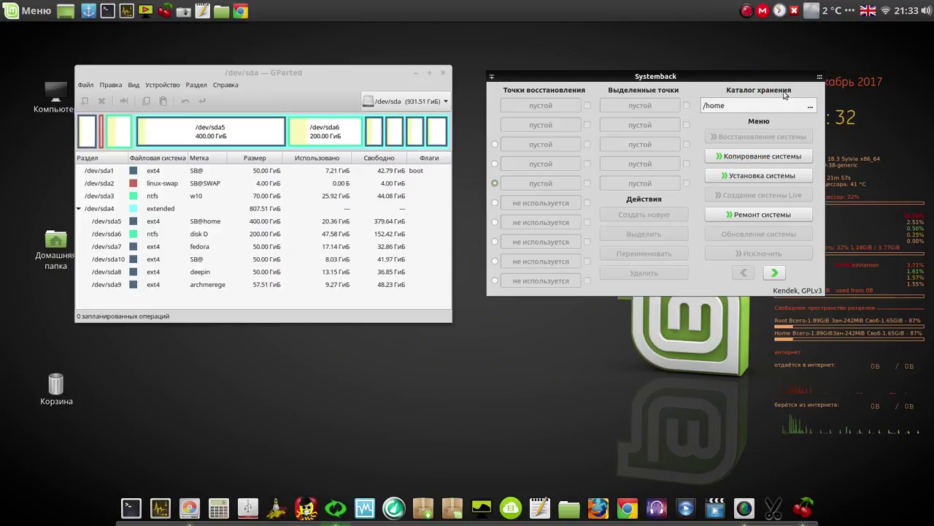
Close the Systemback window, move GParted toward the middle of the desktop, and select the copied system's partition /dev/sda10
left_click(819, 78)
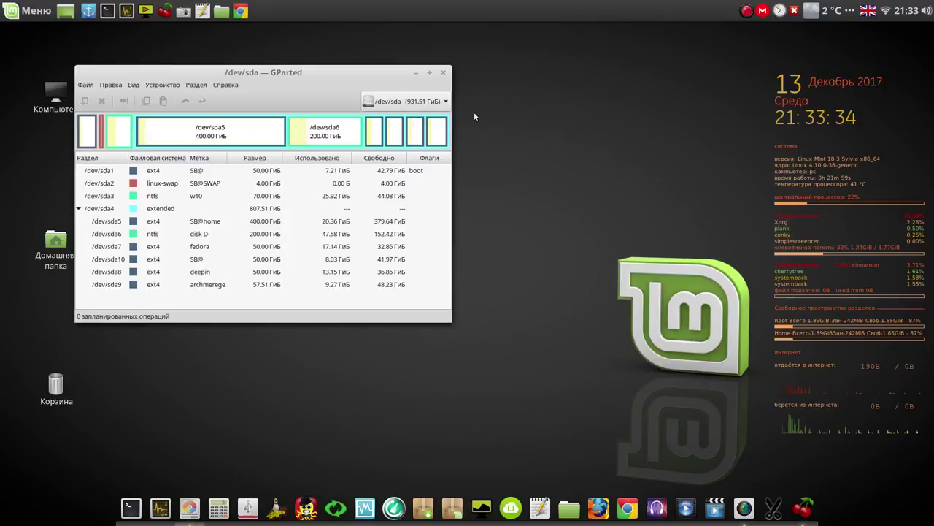
left_click_drag(358, 73, 476, 63)
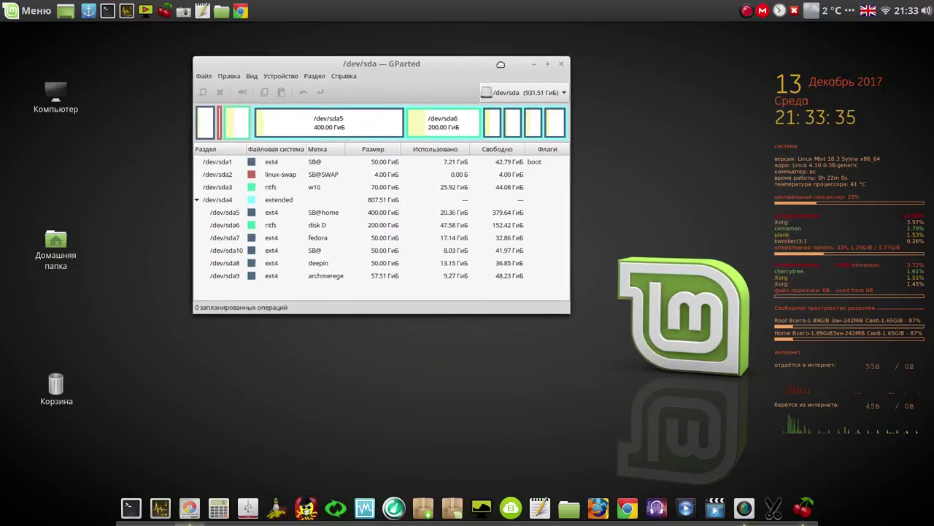
left_click(273, 252)
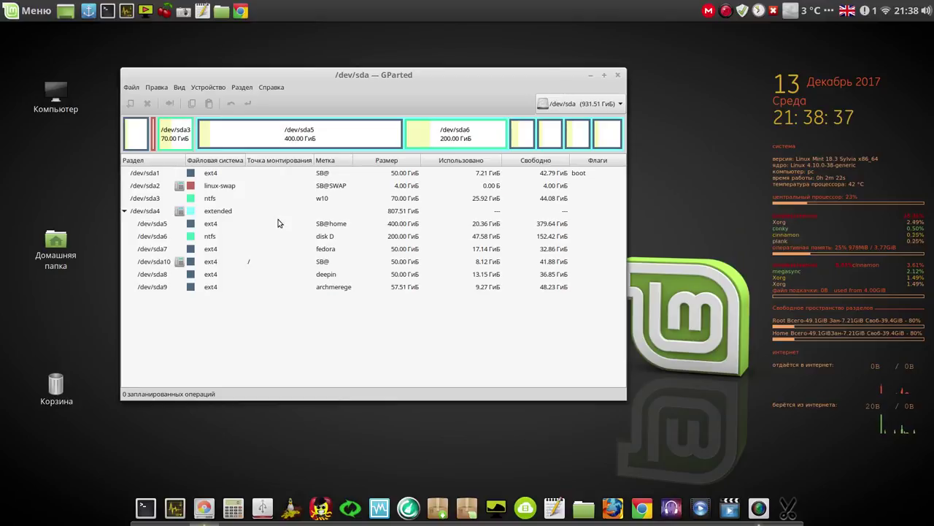
Check the mount point of /dev/sda10 and the entries /dev/sda8, /dev/sda2 and /dev/sda4 in GParted, and close it
left_click(152, 265)
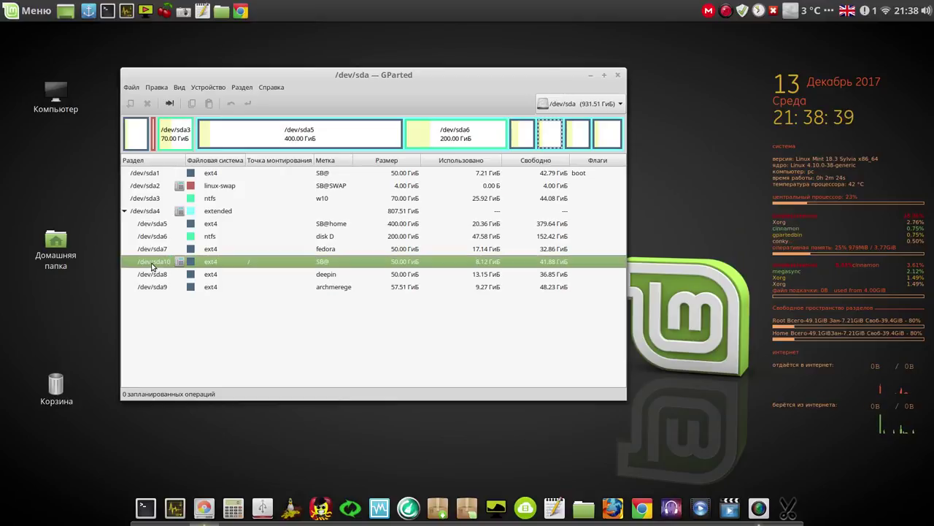
left_click(328, 276)
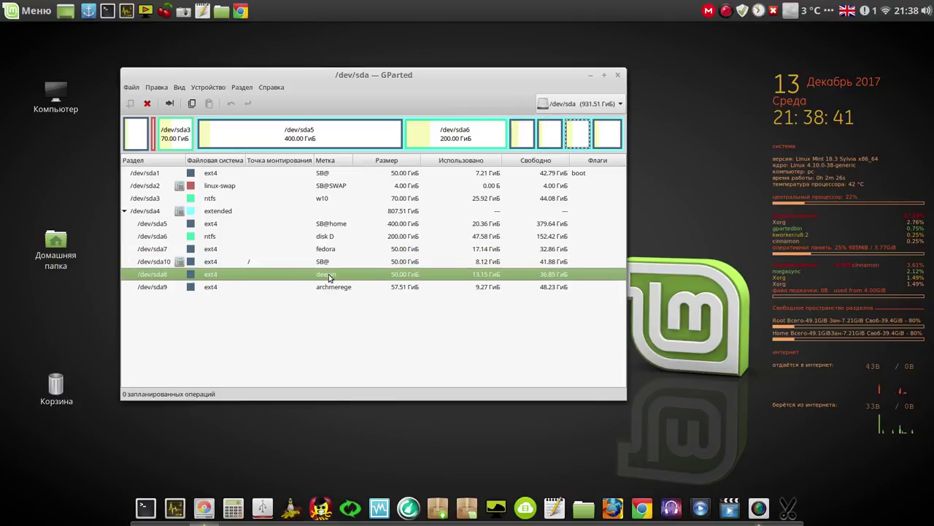
left_click(246, 187)
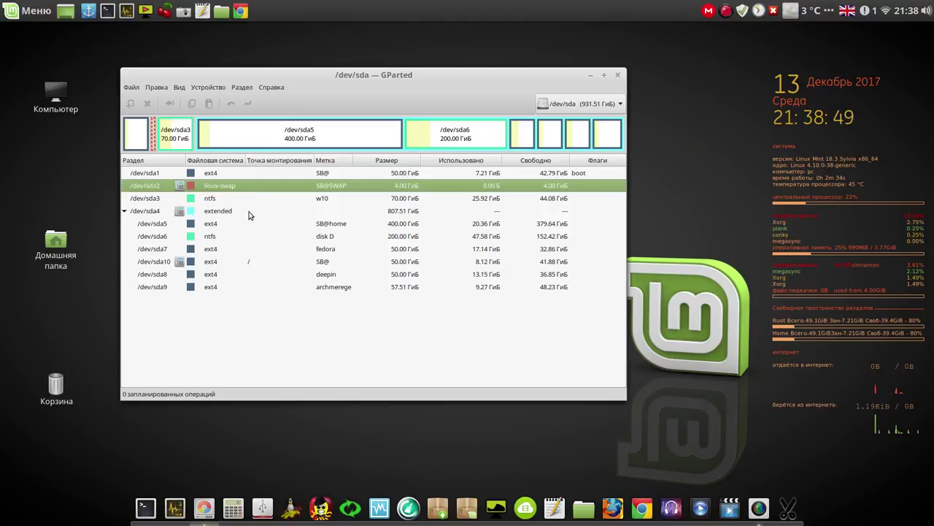
left_click(248, 211)
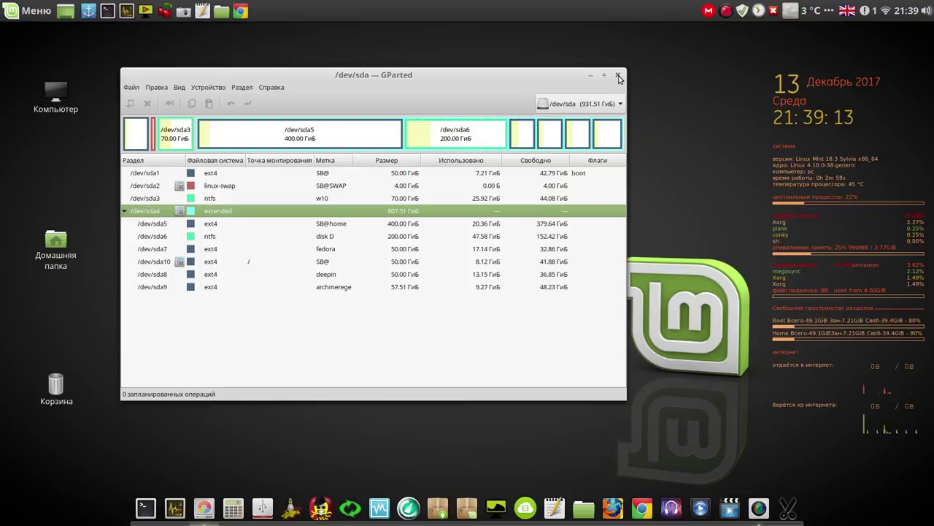
left_click(618, 78)
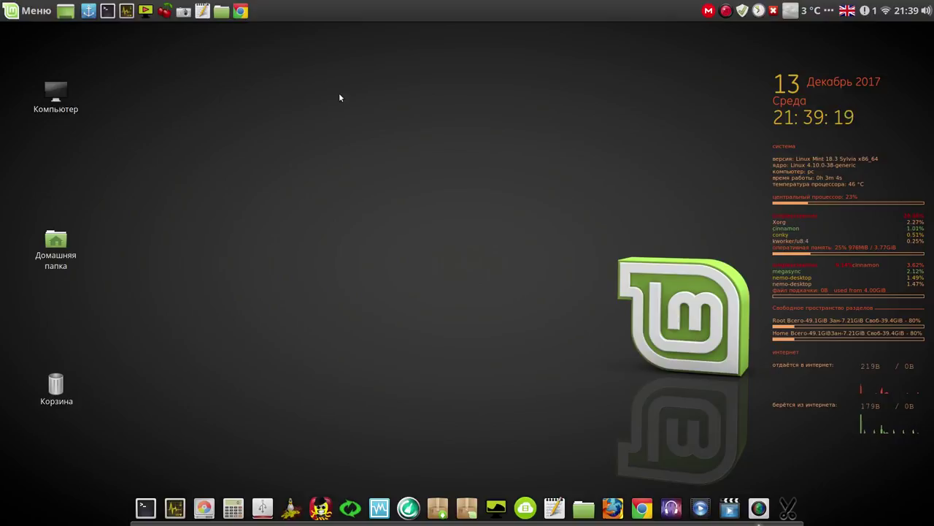
left_click(726, 11)
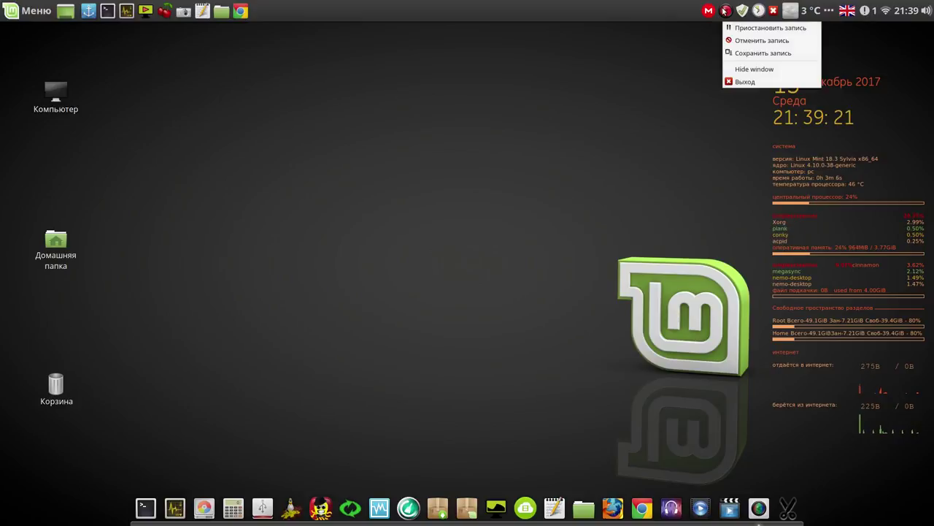
left_click(737, 27)
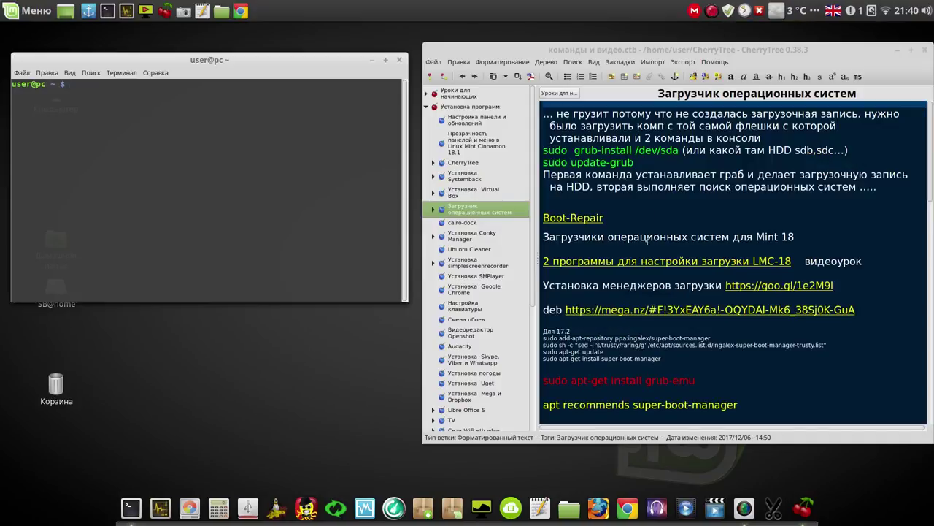
Copy sudo grub-install /dev/sda from the CherryTree note into the terminal and run it, entering the sudo password
left_click_drag(679, 153, 534, 152)
key("ctrl+c")
left_click(175, 144)
middle_click(176, 146)
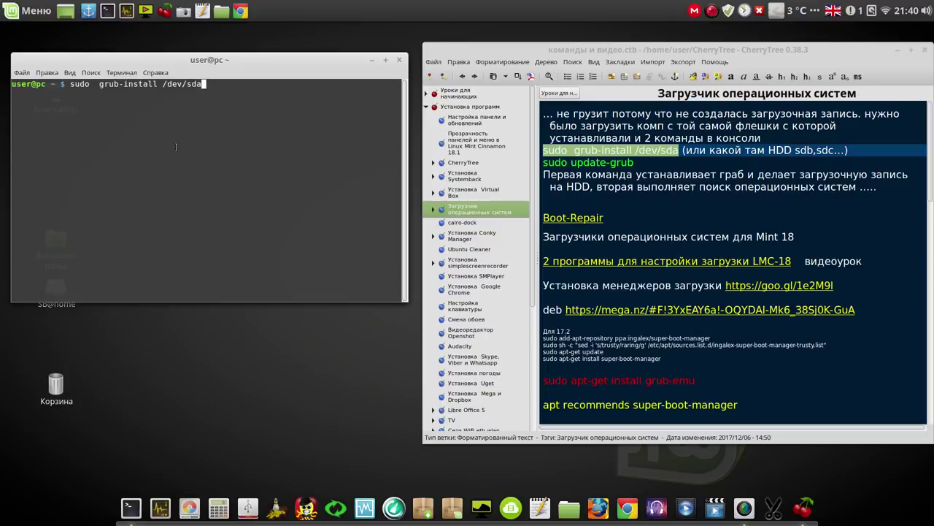
key("Return")
key("Return")
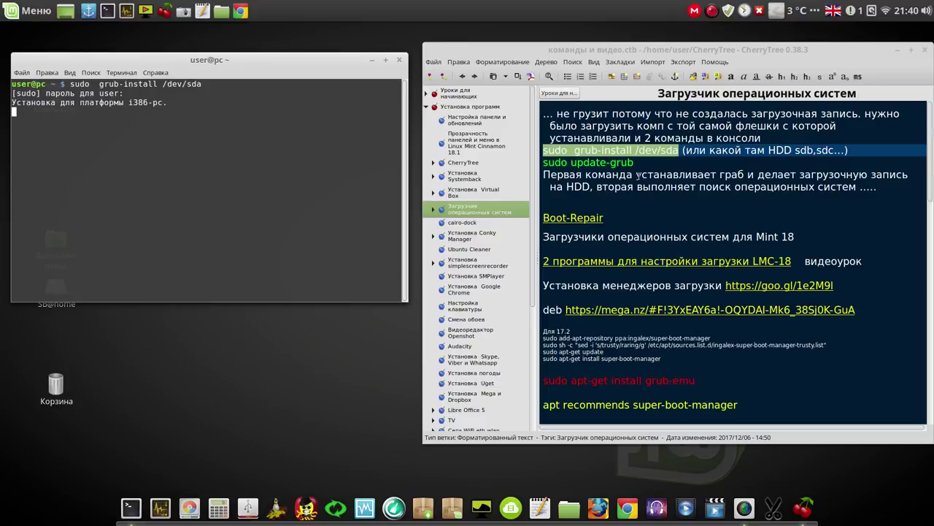
Copy sudo update-grub from the CherryTree note into the terminal and run it to rebuild the boot menu
left_click_drag(633, 162, 544, 164)
right_click(559, 166)
left_click(580, 188)
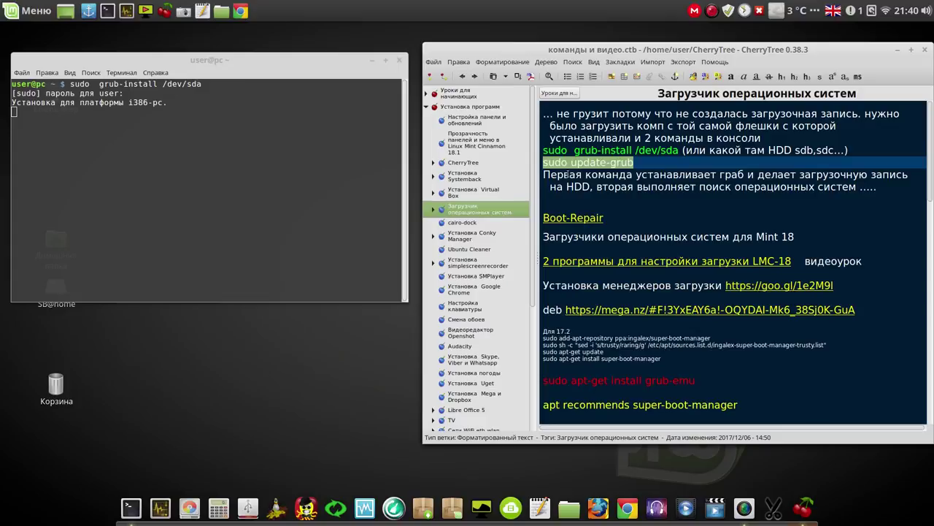
left_click(183, 138)
key("ctrl+shift+v")
key("Return")
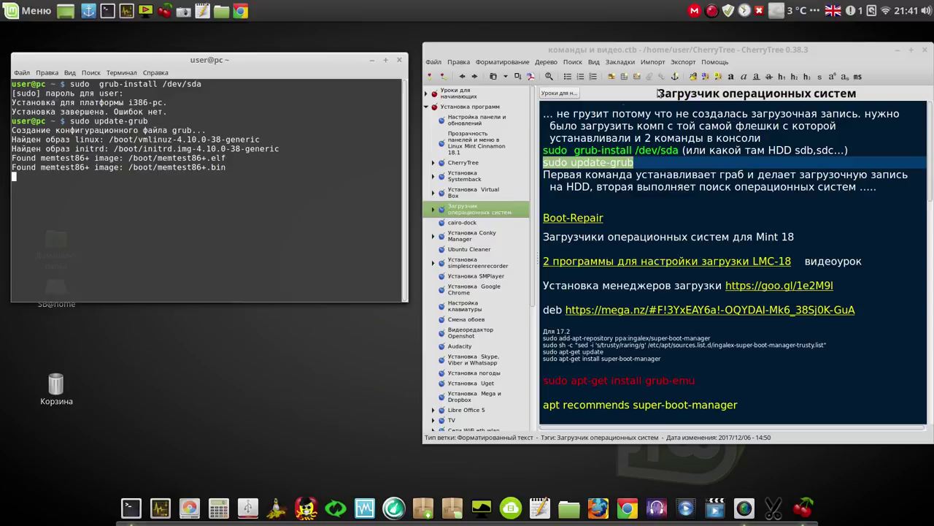
Close the CherryTree notes window and clear the desktop's MEGAsync notification
left_click(925, 50)
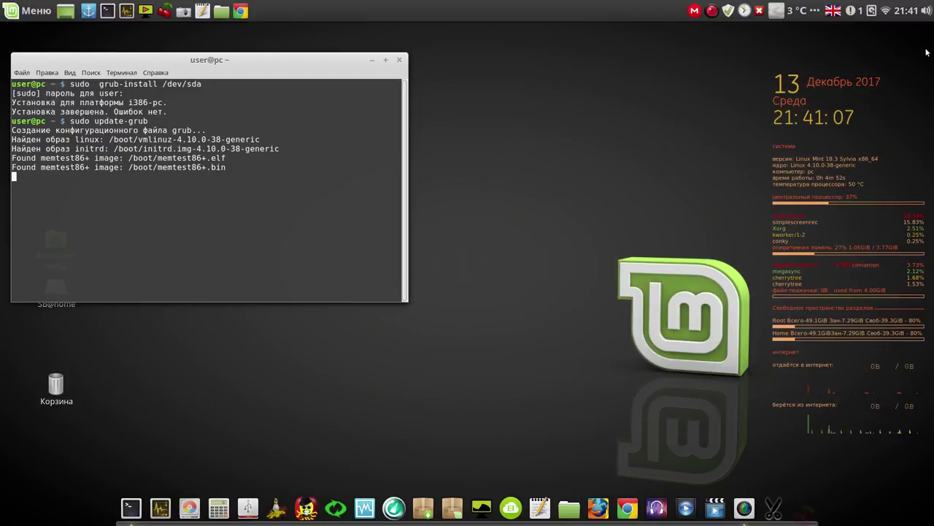
left_click(853, 12)
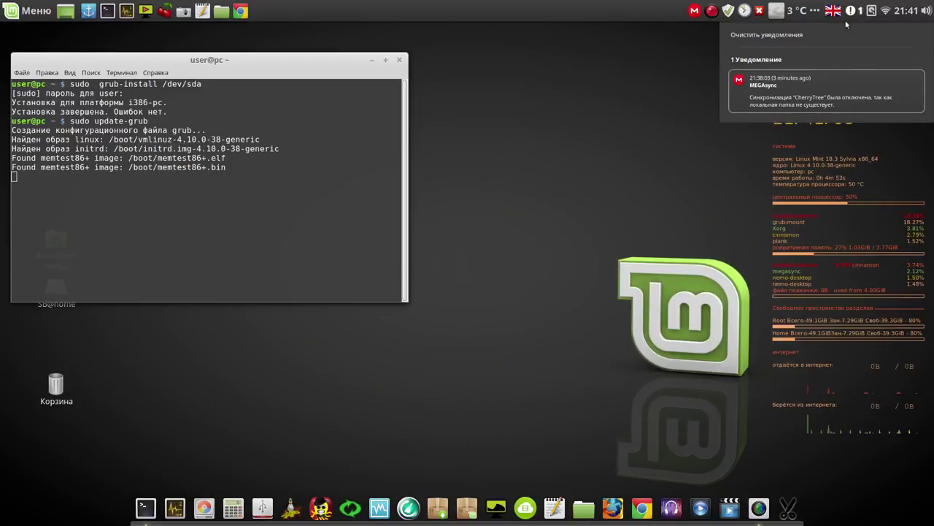
left_click(811, 35)
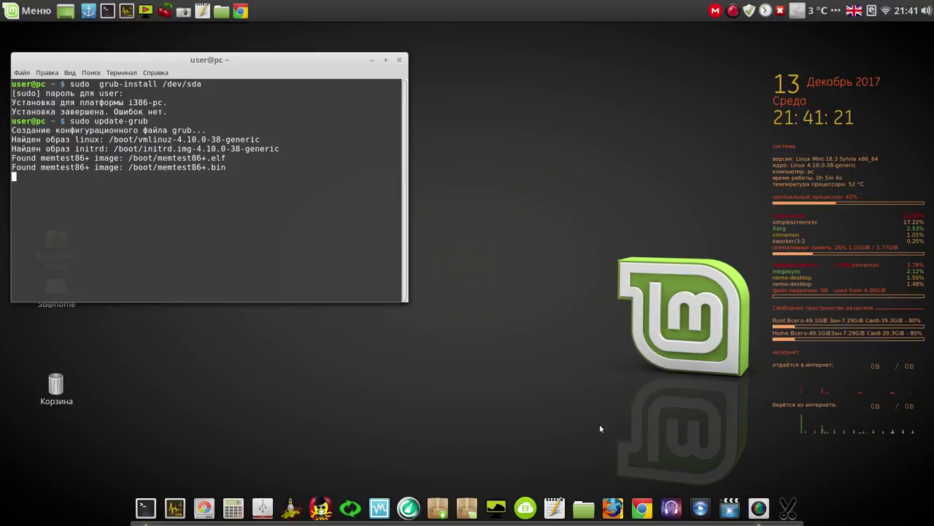
Switch to Google Chrome, unlock the login keyring with its password, and restore the pages from the interrupted session
left_click(644, 509)
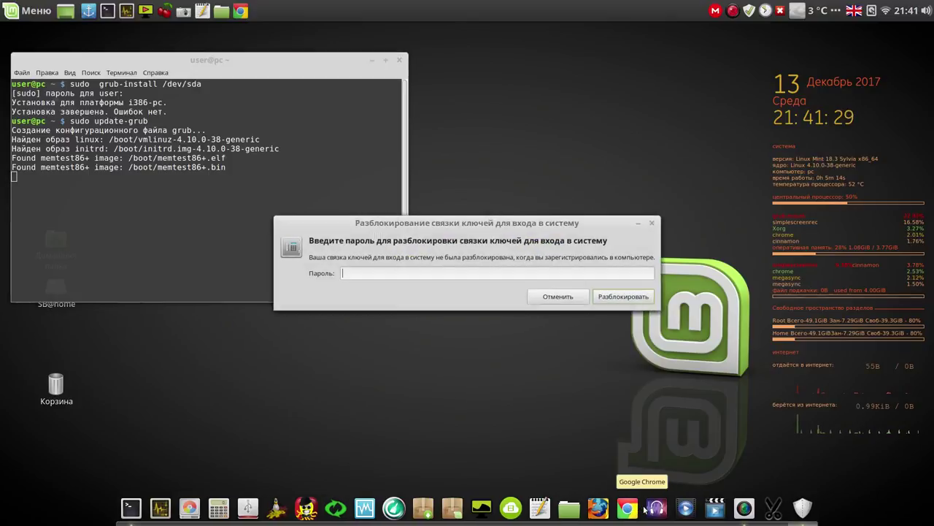
type("•")
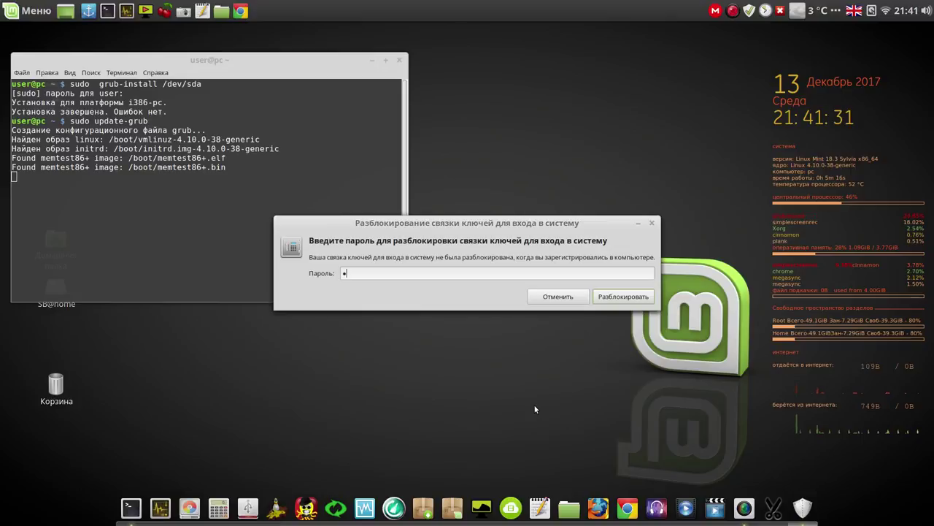
left_click(632, 295)
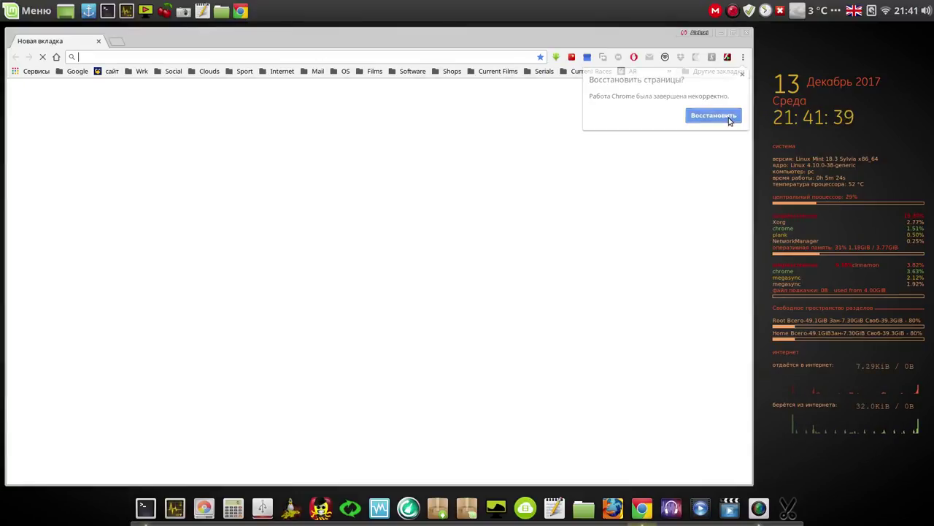
left_click(714, 116)
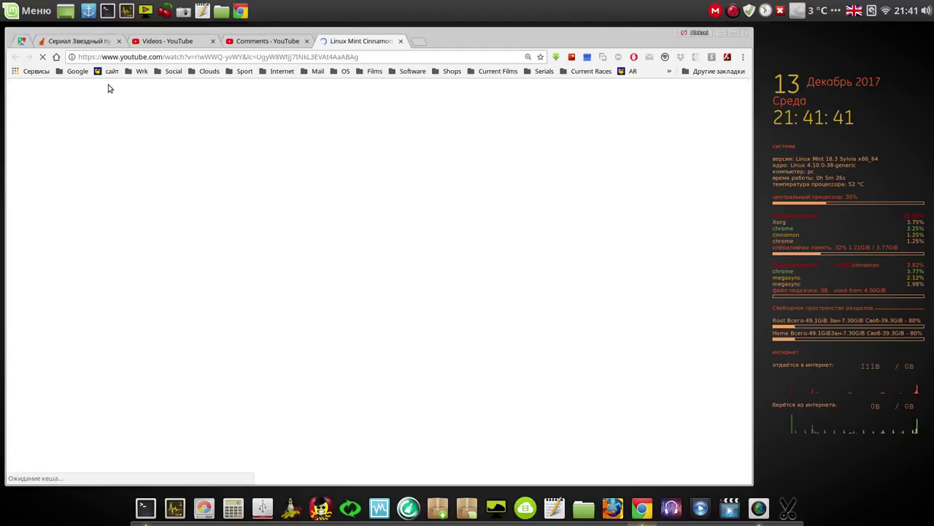
Open the bookmarked linux-romanov.info site and look through its Загрузчики Операционных Систем category
left_click(110, 73)
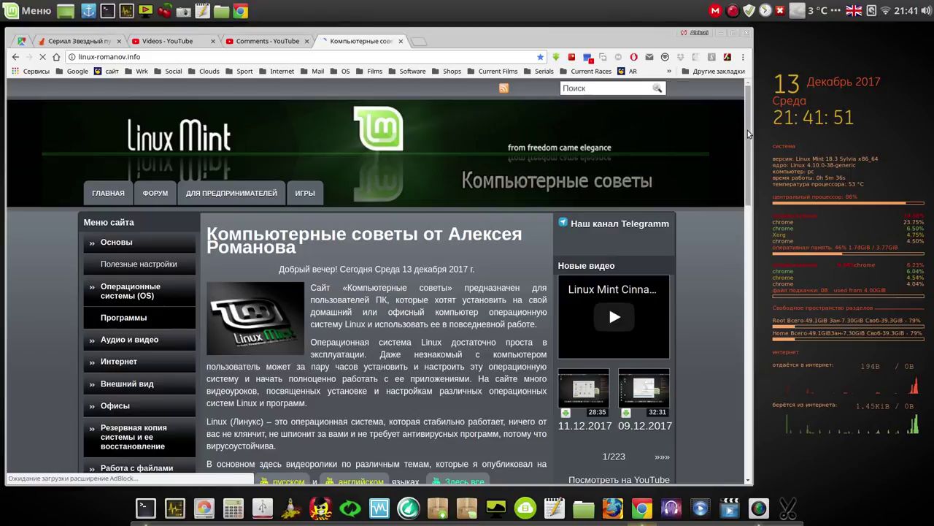
left_click_drag(749, 139, 750, 211)
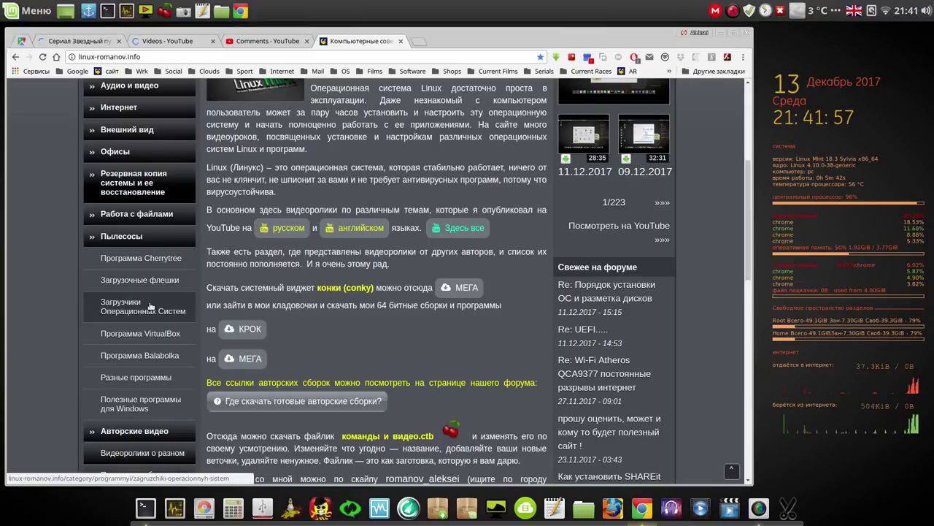
left_click(151, 306)
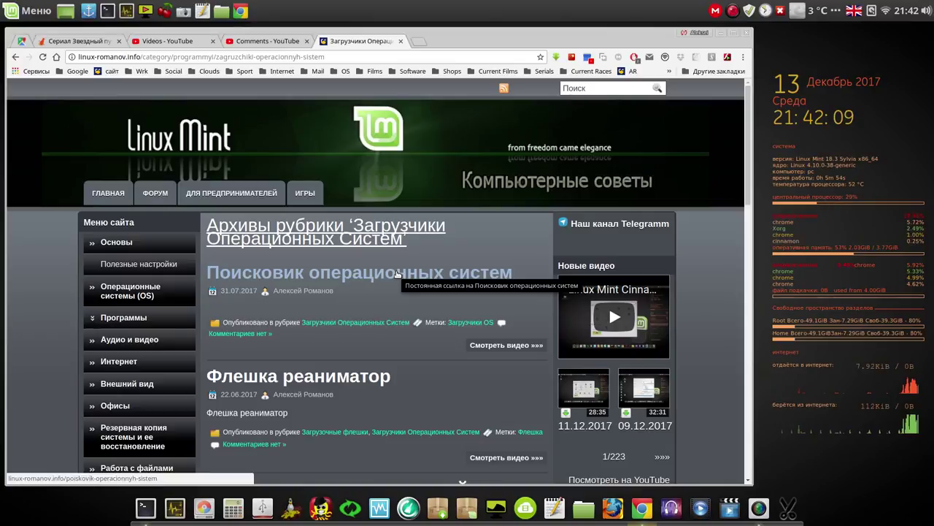
scroll(747, 177, "down", 1)
scroll(747, 177, "down", 5)
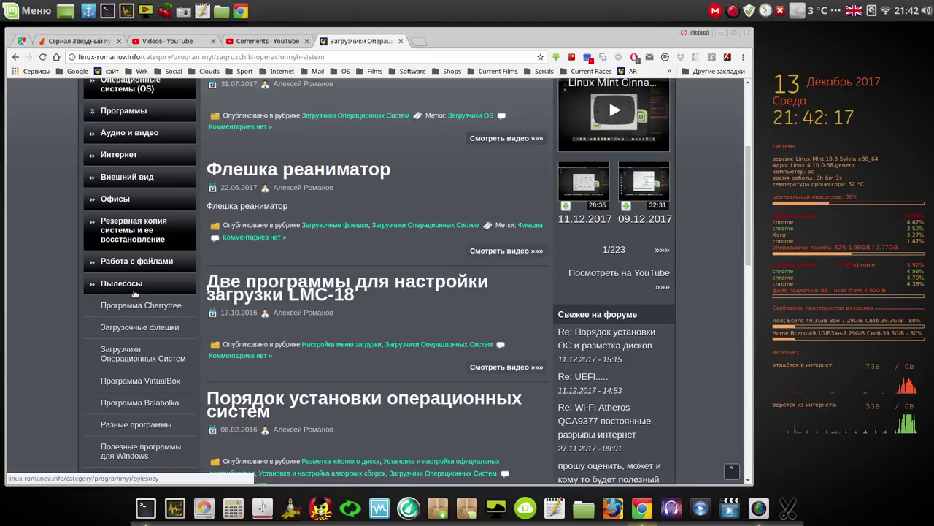
Browse the Загрузочные флешки category, return to Загрузчики Операционных Систем to look through its older posts, and close the browser
left_click(143, 330)
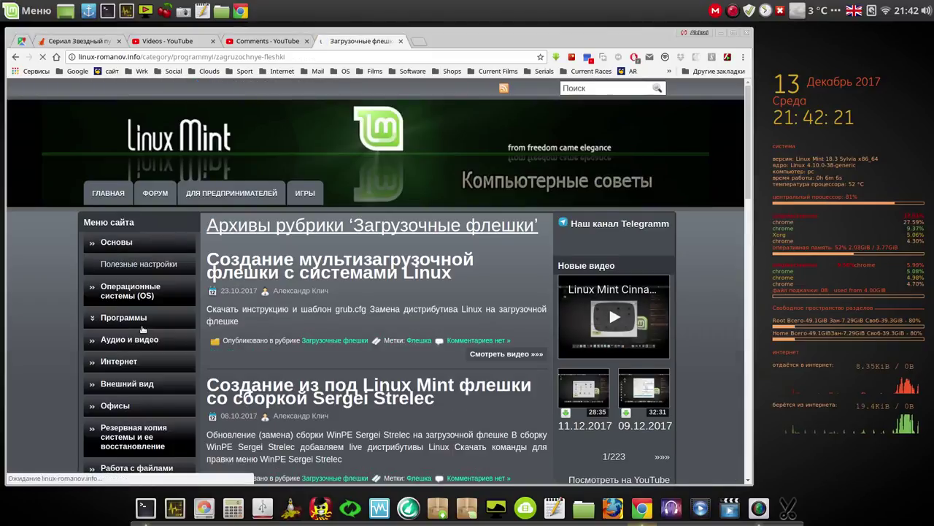
left_click_drag(748, 173, 752, 250)
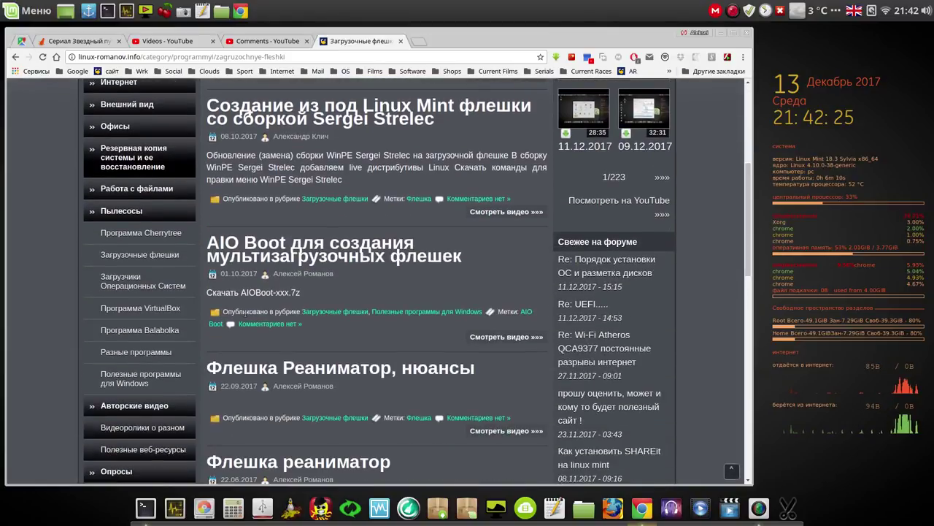
left_click(139, 280)
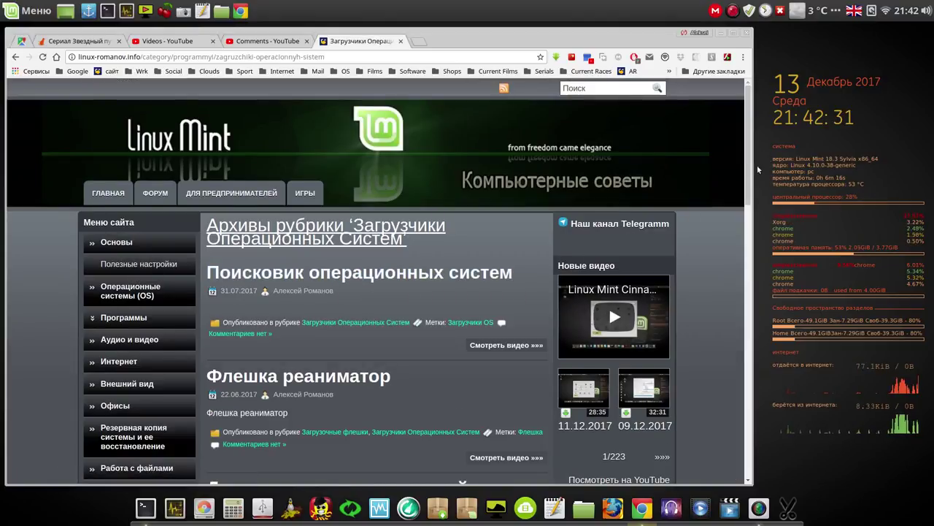
scroll(746, 178, "down", 3)
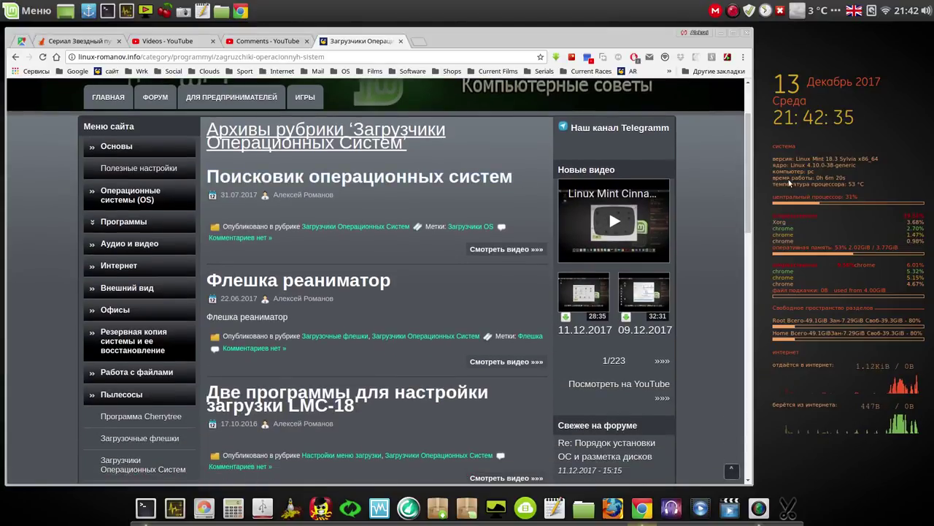
left_click_drag(748, 190, 757, 342)
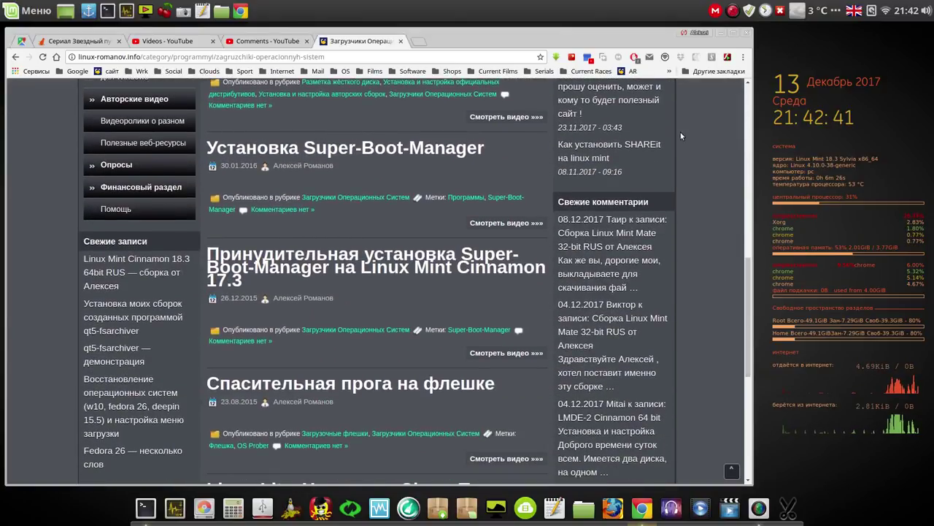
left_click(746, 33)
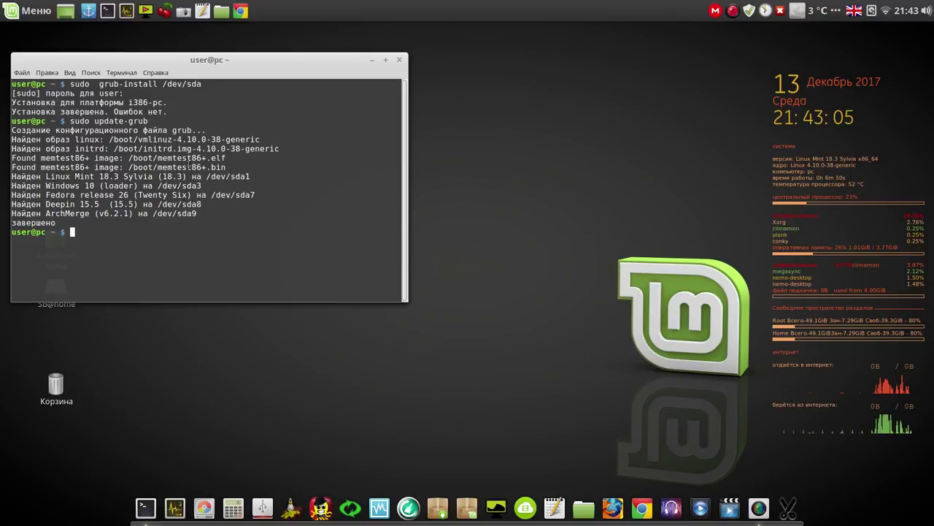
Close the terminal and unmount the SB@home volume from the desktop
left_click(400, 61)
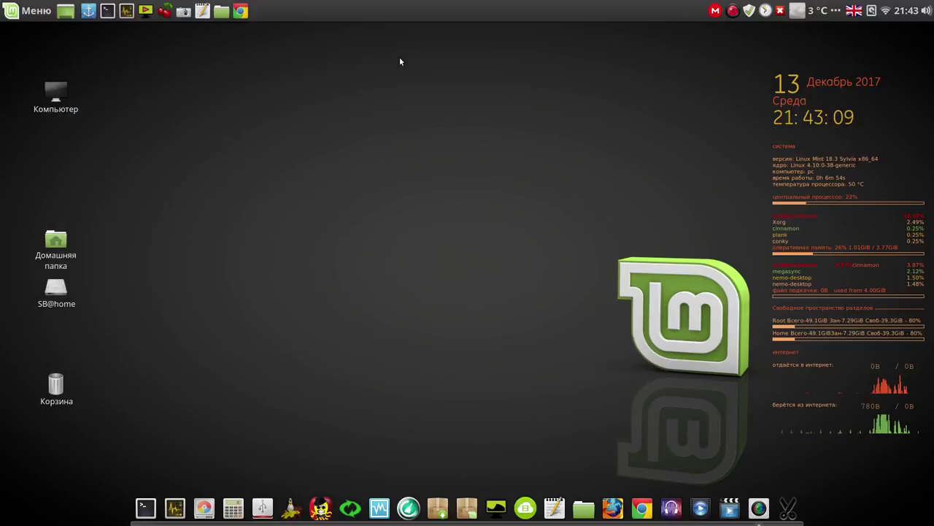
left_click(61, 288)
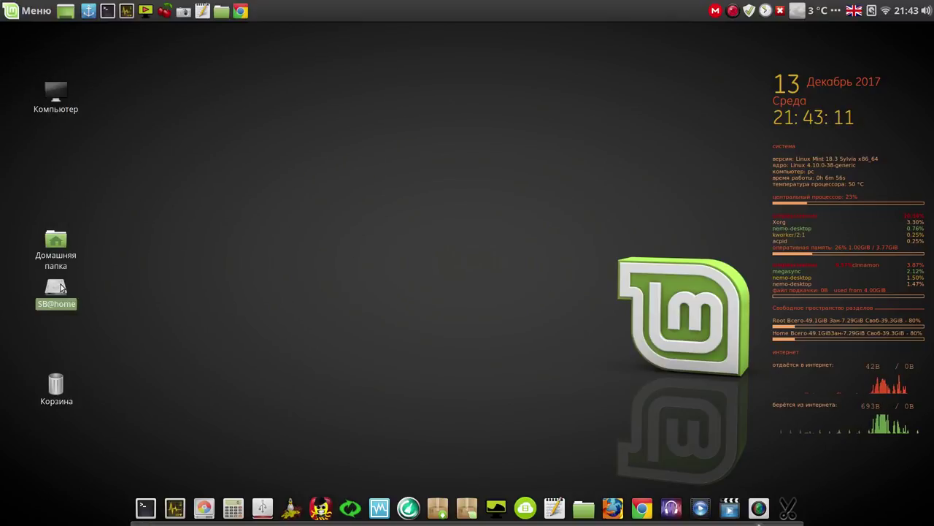
right_click(63, 287)
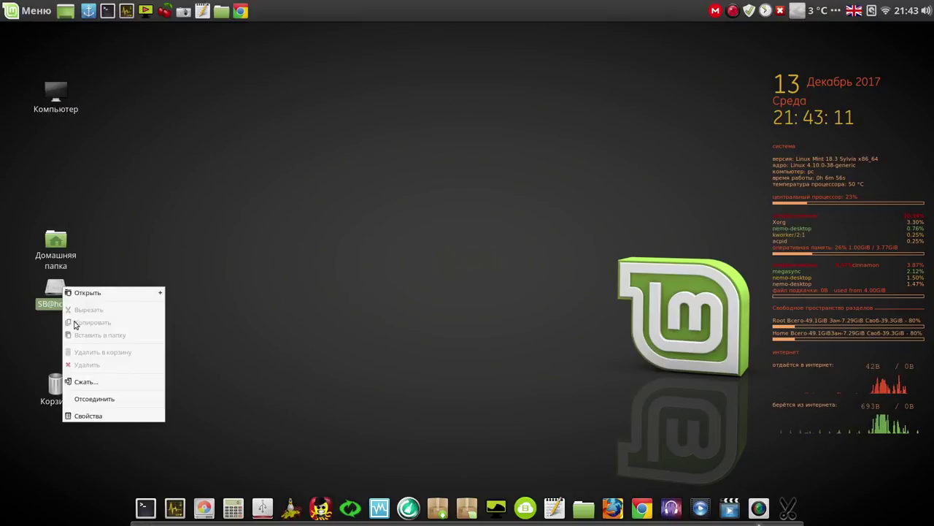
left_click(113, 397)
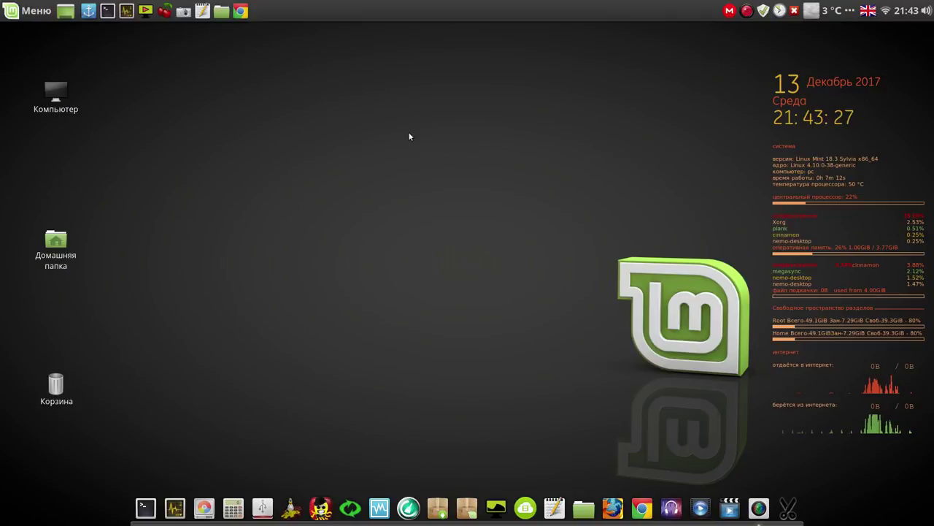
left_click(747, 12)
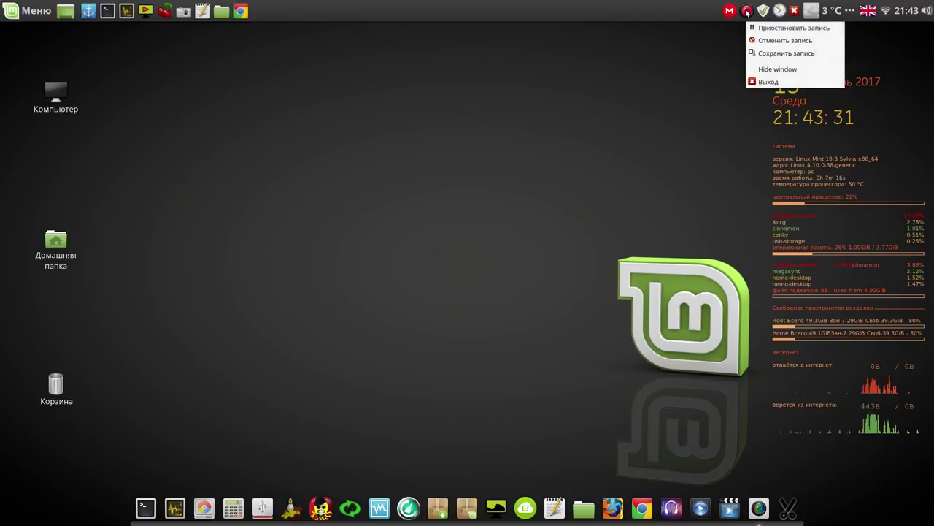